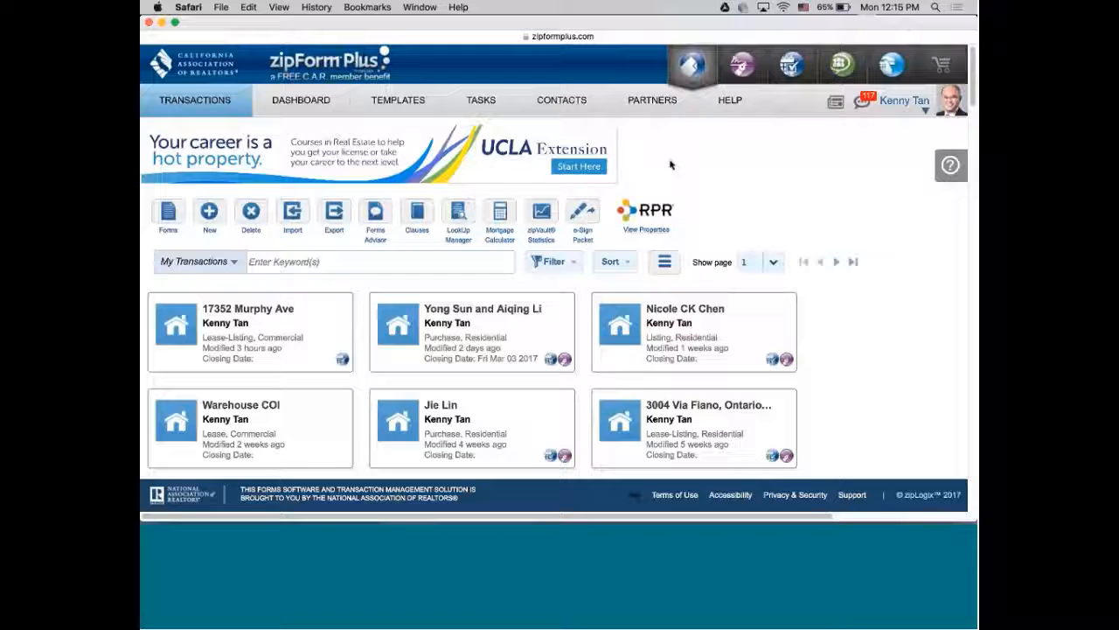
# Open the Interim Occupancy Agreement form from the documents of the commercial lease-listing transaction modified 3 hours ago
pyautogui.click(231, 308)
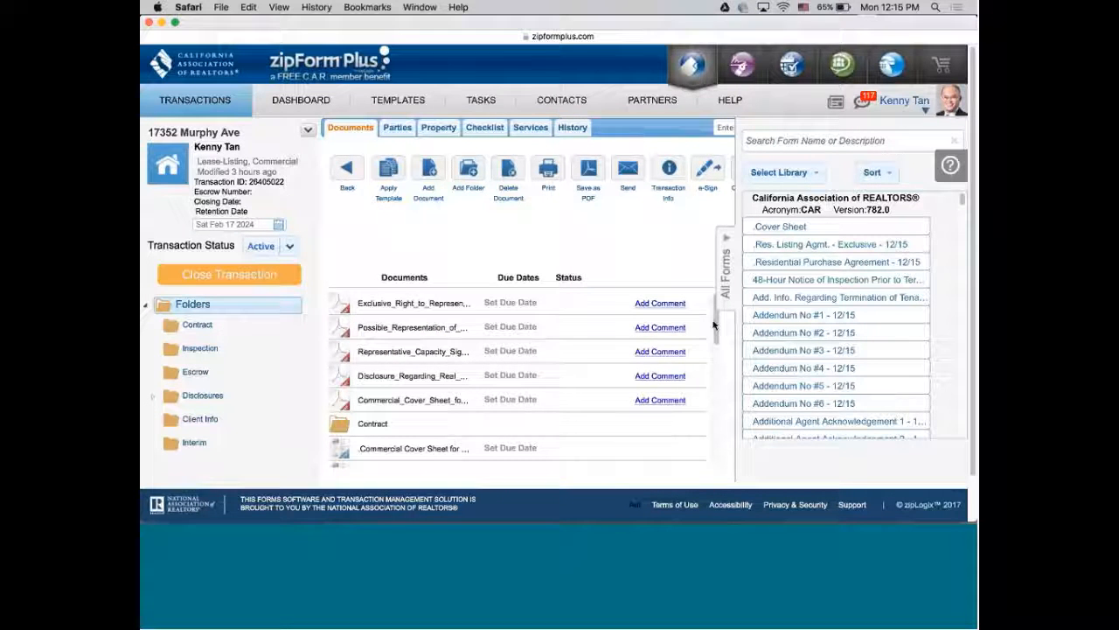
pyautogui.moveTo(714, 325); pyautogui.dragTo(708, 455)
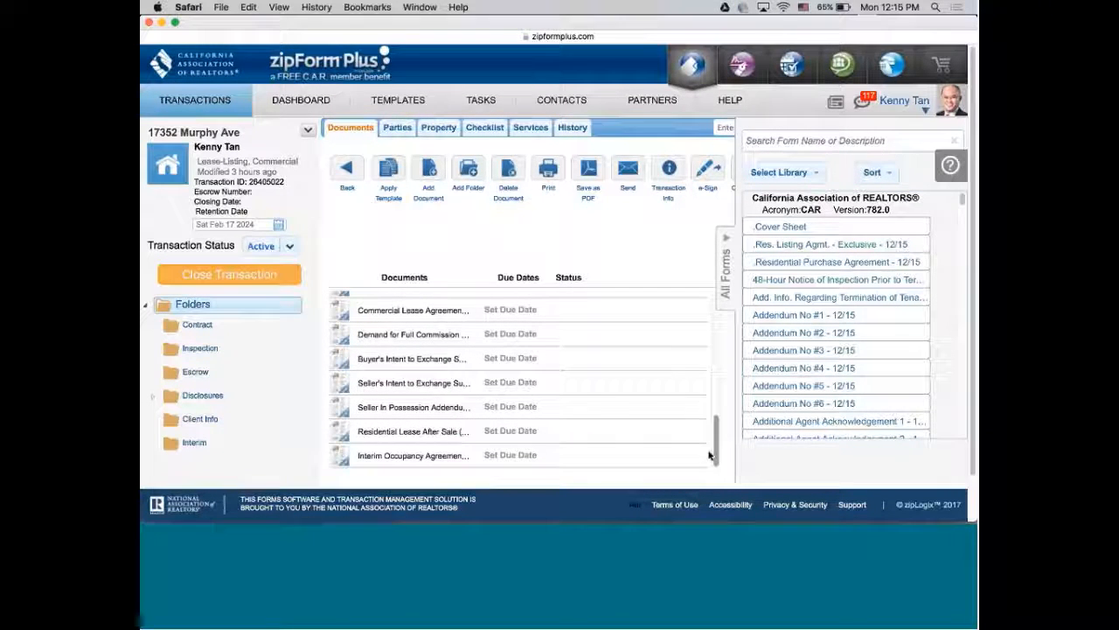
pyautogui.click(423, 455)
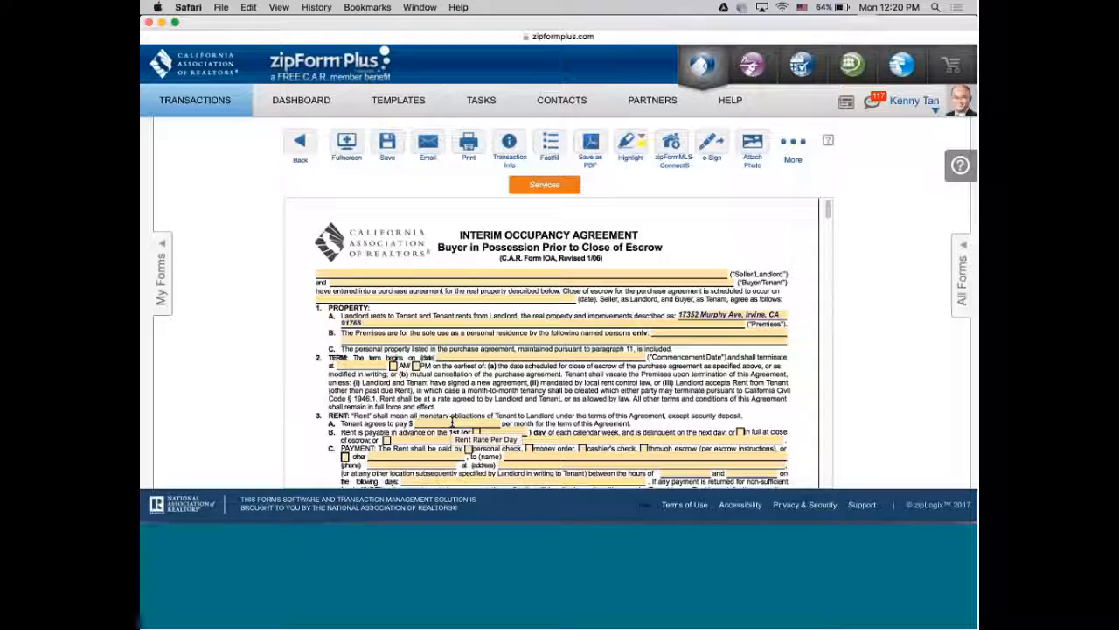
# Review the rent, security deposit and move-in cost sections, paragraphs 3 to 5, on the agreement's first page
pyautogui.click(453, 423)
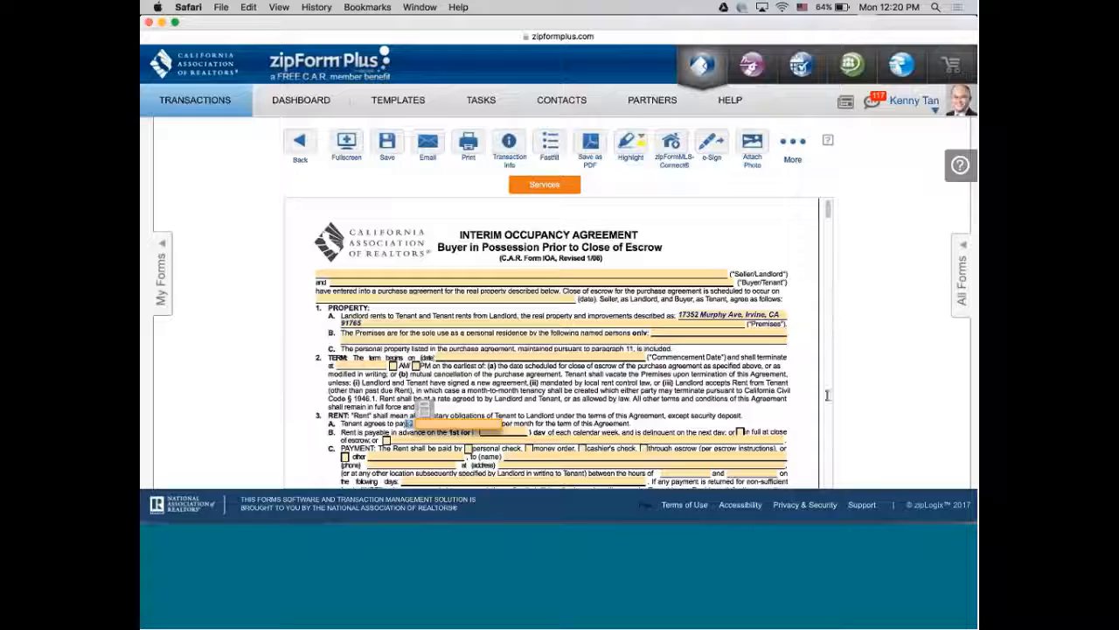
pyautogui.scroll(-5, 826, 396)
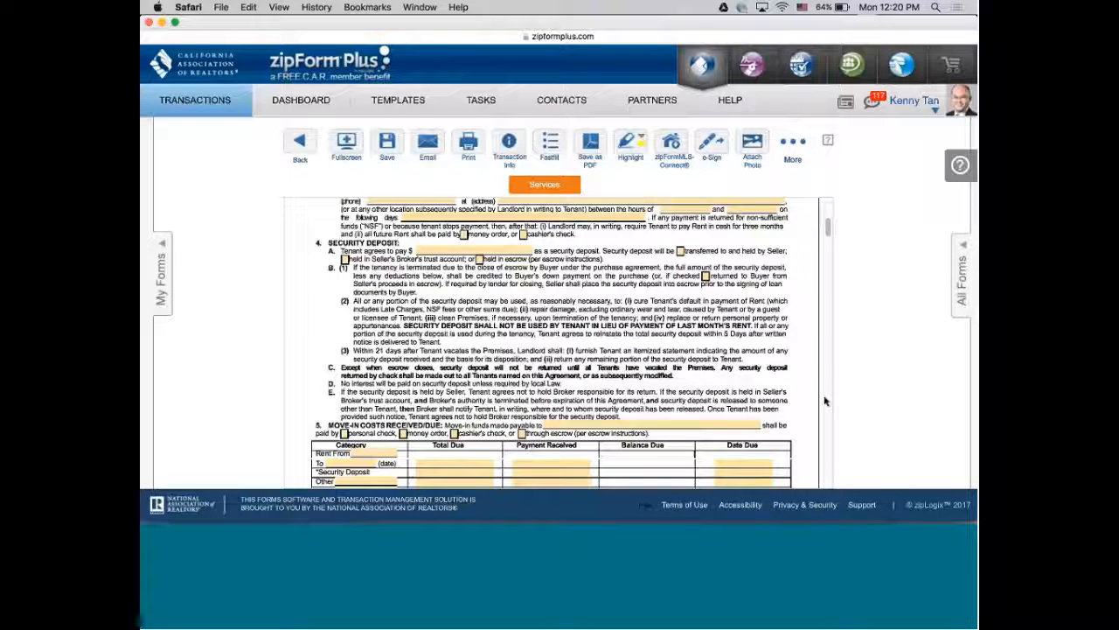
pyautogui.moveTo(828, 228); pyautogui.dragTo(827, 218)
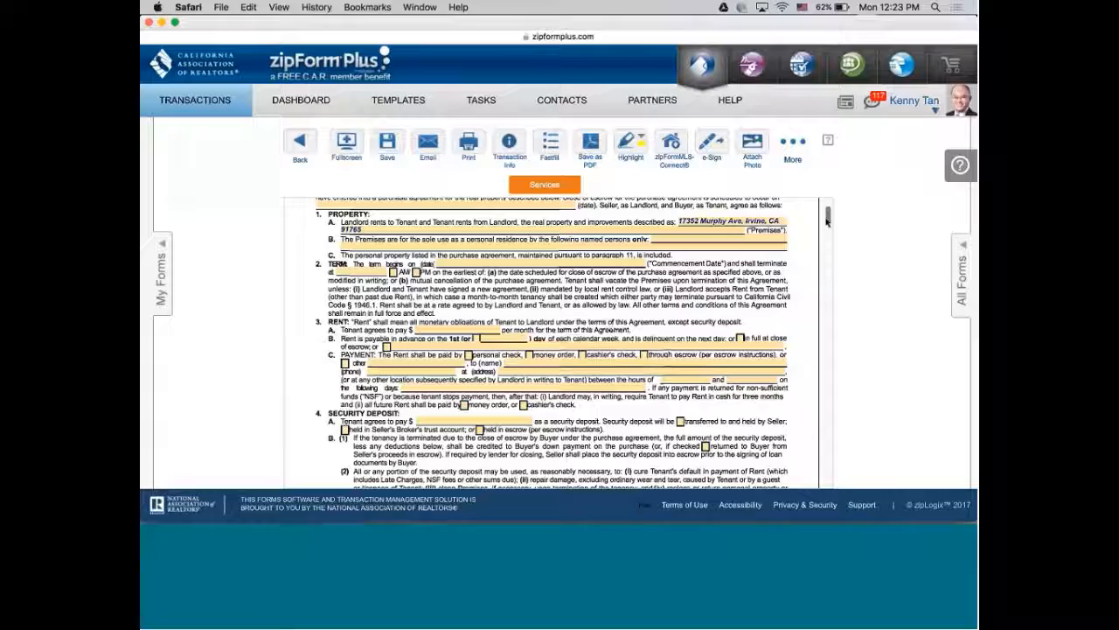
pyautogui.scroll(-5, 827, 220)
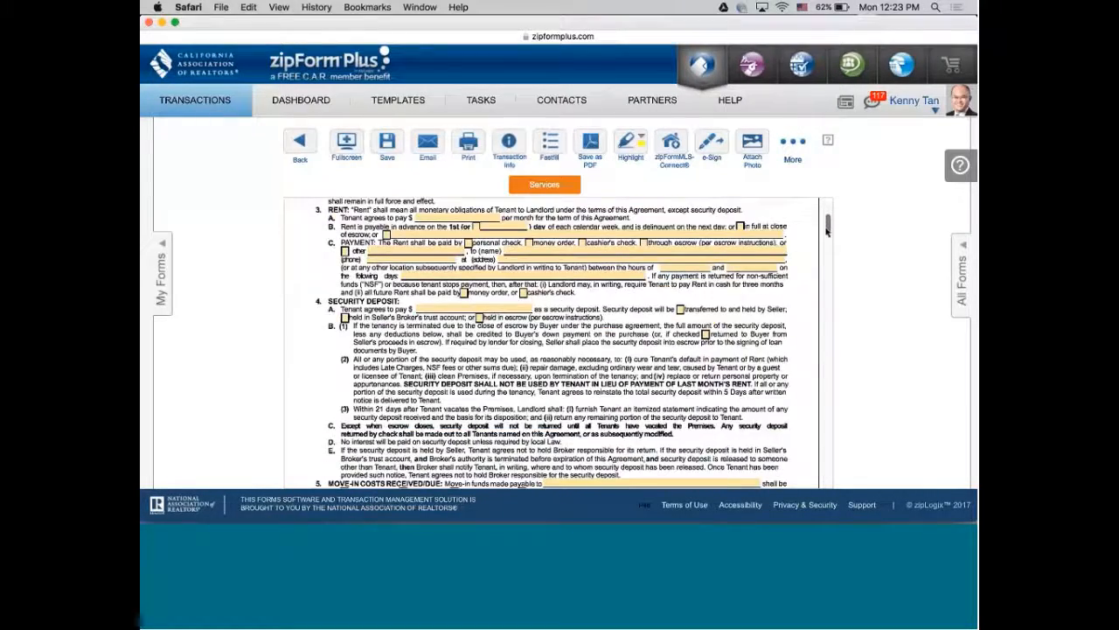
pyautogui.scroll(-2, 827, 229)
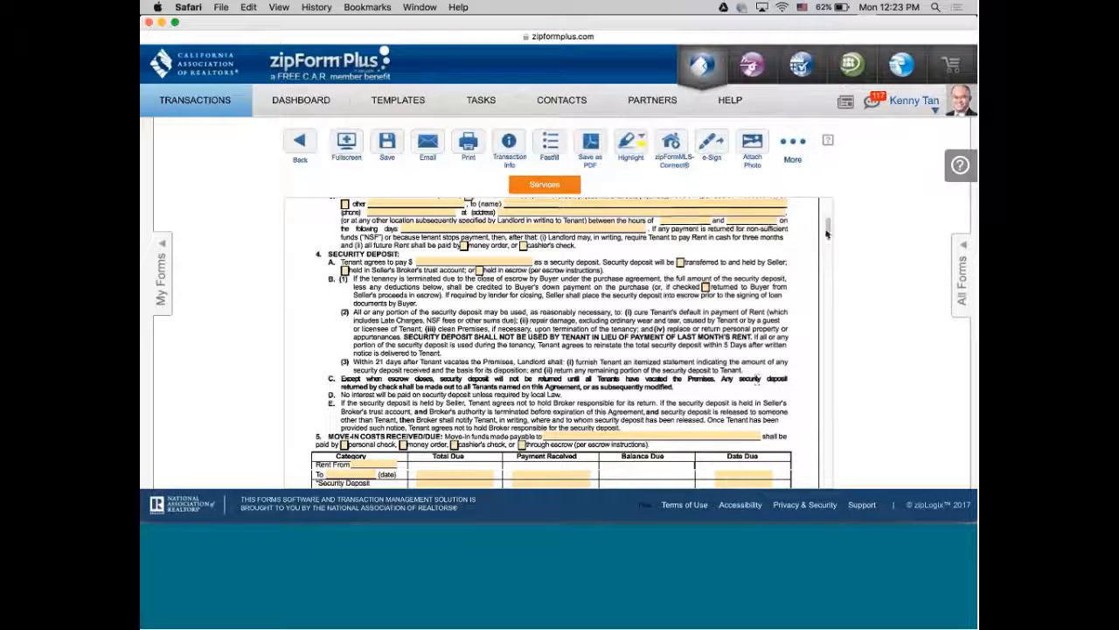
pyautogui.scroll(-2, 829, 233)
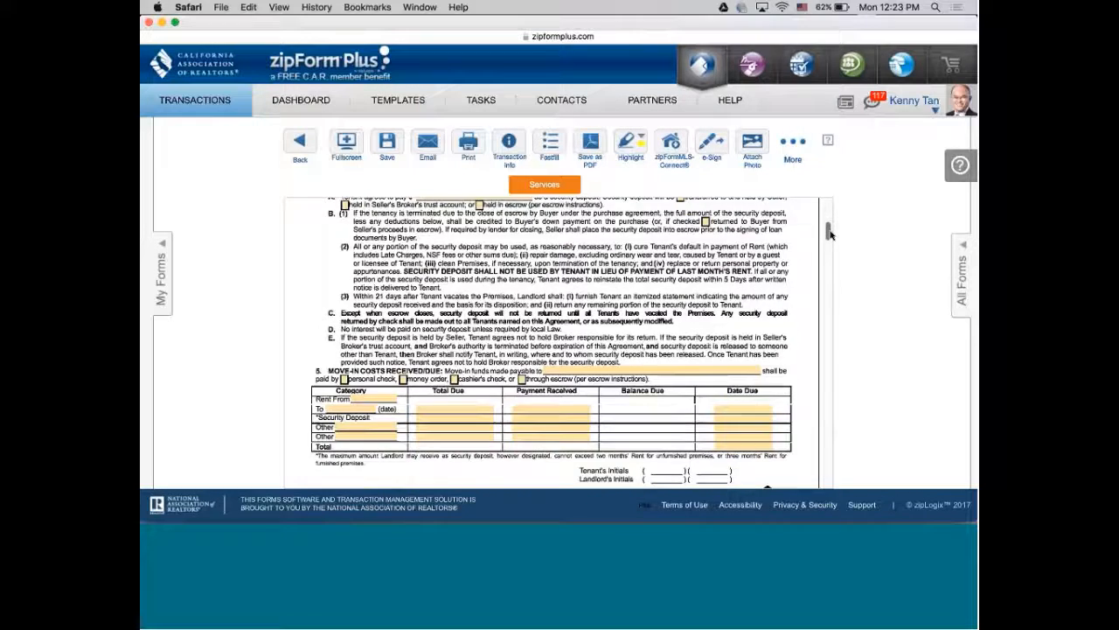
# Read through paragraphs 8 to 15, from storage, utilities and maintenance to pets, rules and the condominium section
pyautogui.moveTo(829, 232); pyautogui.dragTo(836, 274)
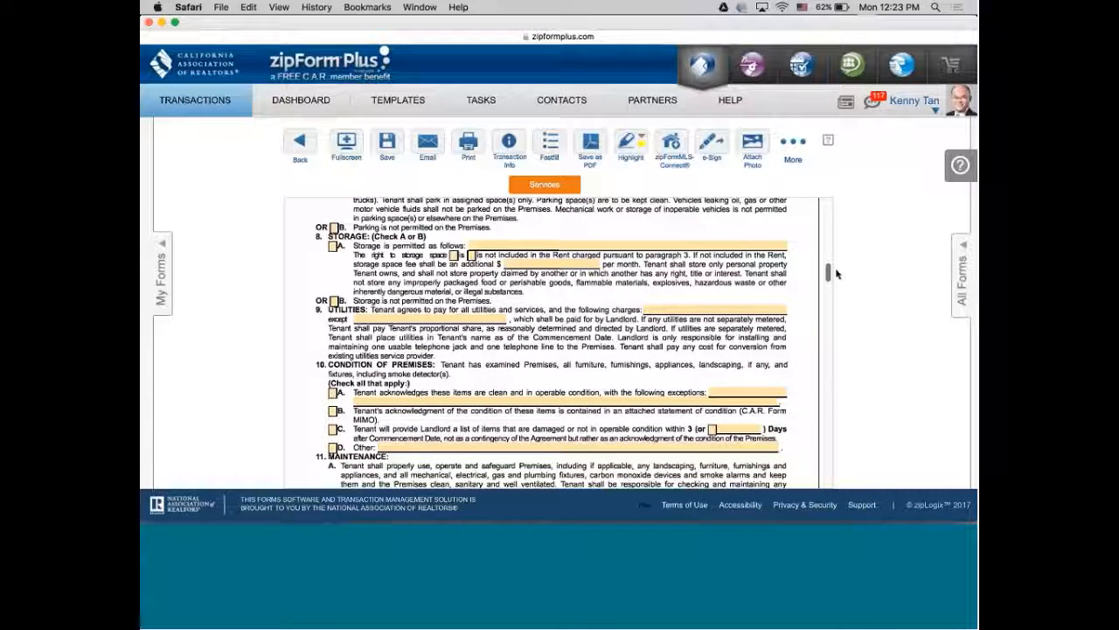
pyautogui.scroll(-3, 836, 274)
pyautogui.moveTo(836, 283); pyautogui.dragTo(836, 294)
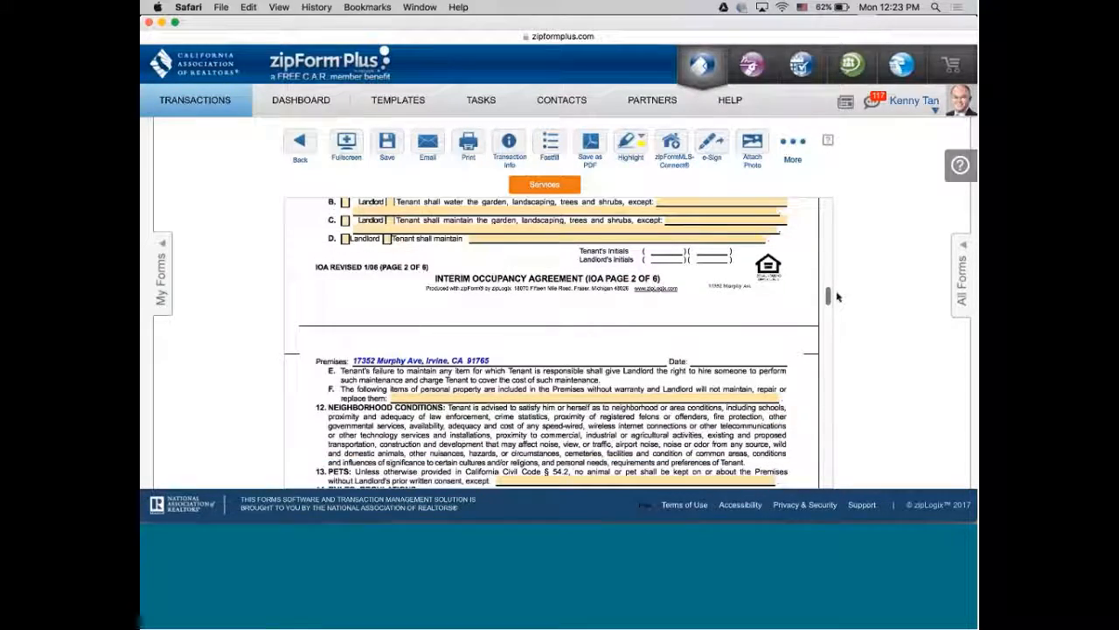
pyautogui.moveTo(836, 297); pyautogui.dragTo(836, 302)
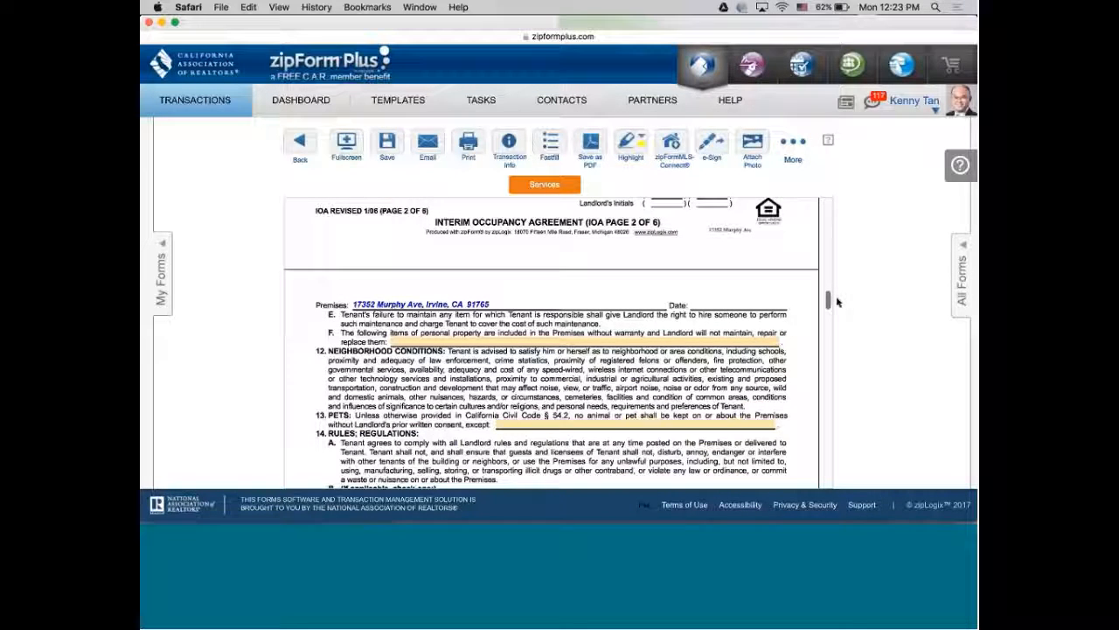
pyautogui.moveTo(836, 301); pyautogui.dragTo(836, 305)
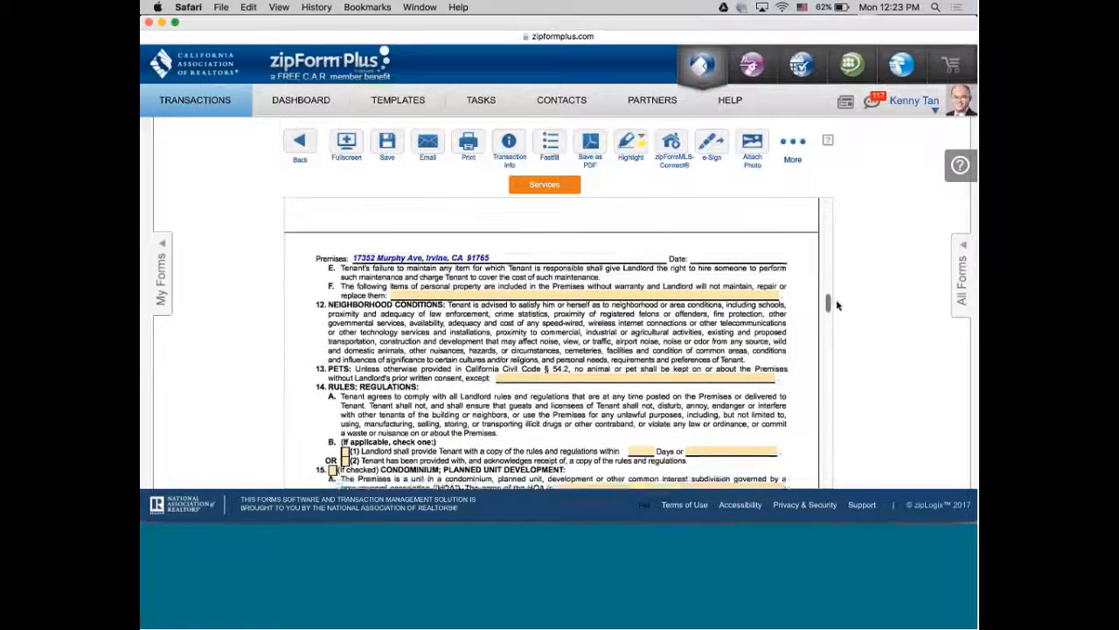
pyautogui.scroll(-1, 836, 305)
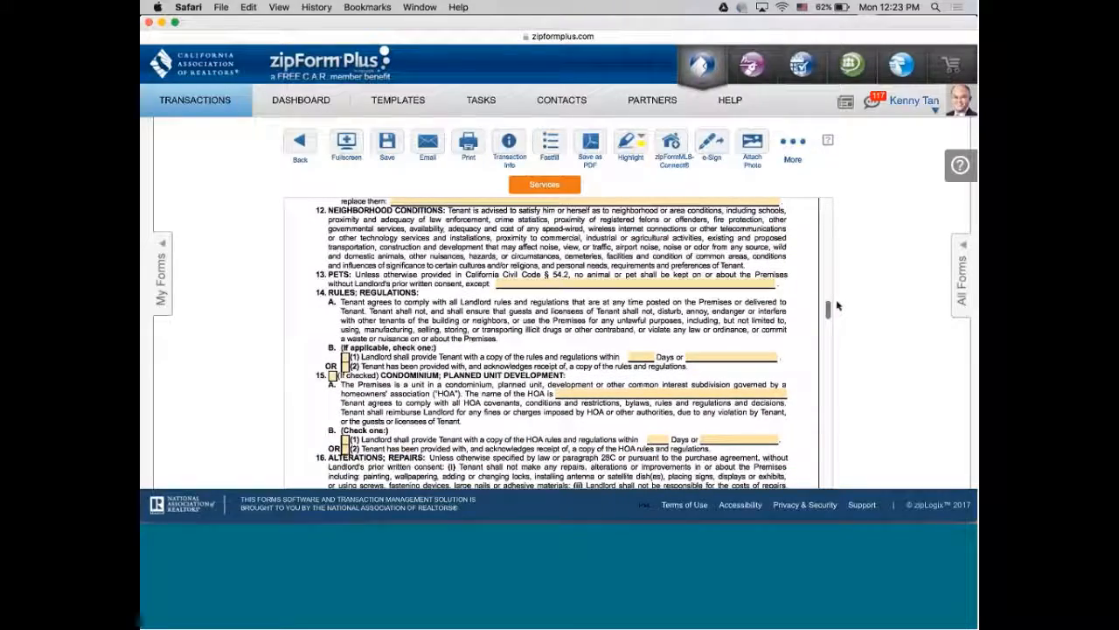
# Examine paragraphs 19 to 29, covering signs, subletting, disclosures, possession and the tenant's obligations upon vacating
pyautogui.moveTo(836, 305); pyautogui.dragTo(837, 352)
pyautogui.scroll(-3, 837, 339)
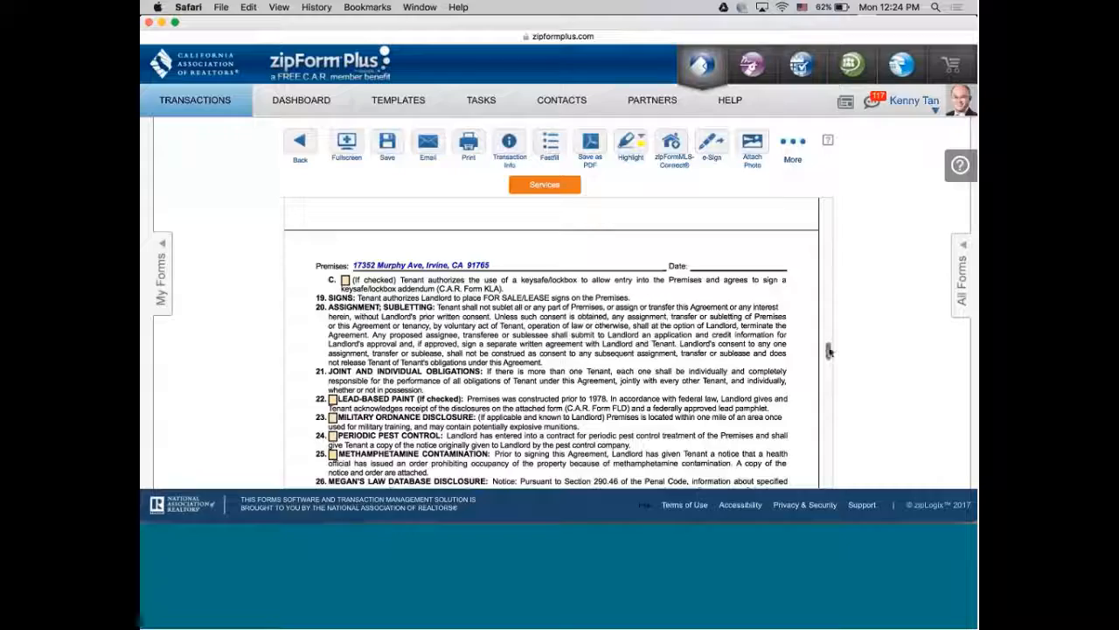
pyautogui.scroll(-4, 827, 357)
pyautogui.moveTo(828, 362); pyautogui.dragTo(828, 366)
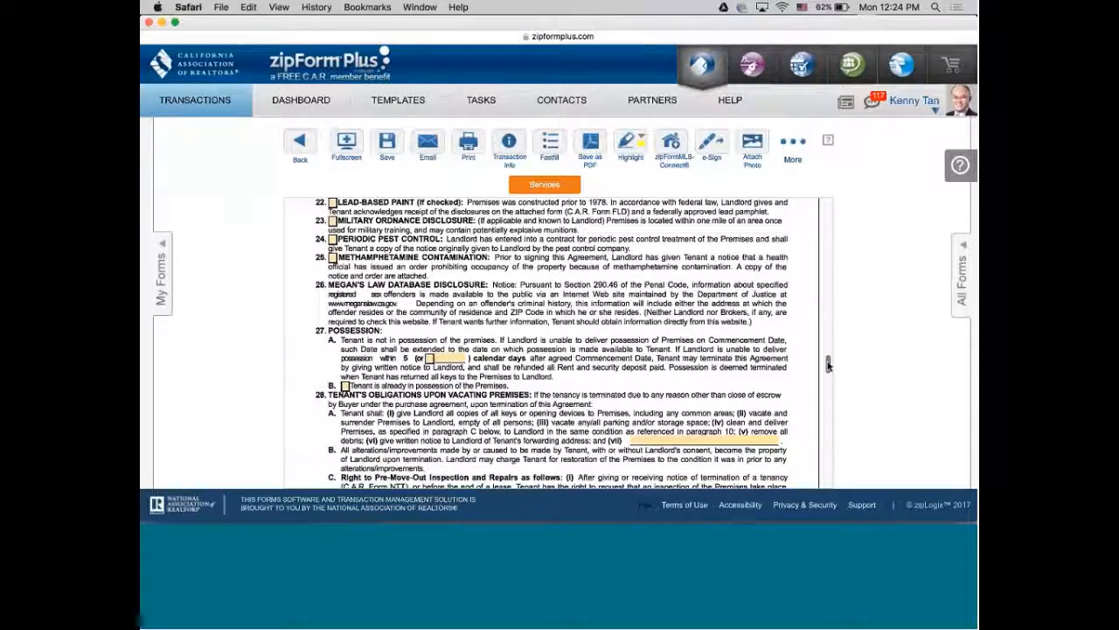
pyautogui.scroll(-1, 828, 366)
pyautogui.moveTo(828, 365); pyautogui.dragTo(828, 373)
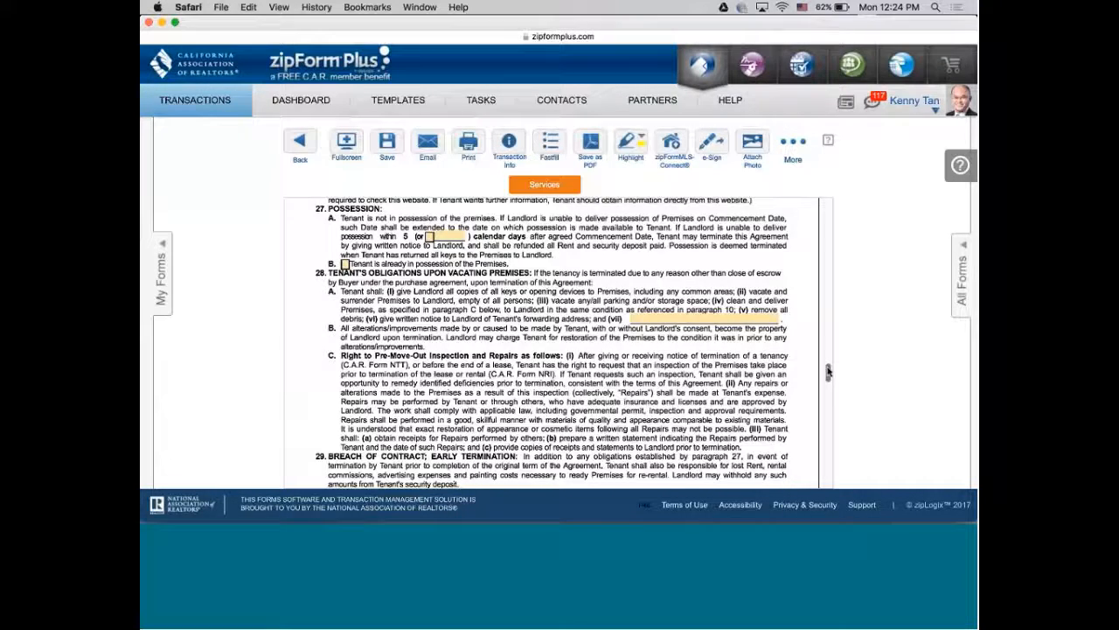
# Review page 5 of the agreement, from temporary relocation and insurance through mediation to other terms and supplements
pyautogui.moveTo(828, 372); pyautogui.dragTo(828, 400)
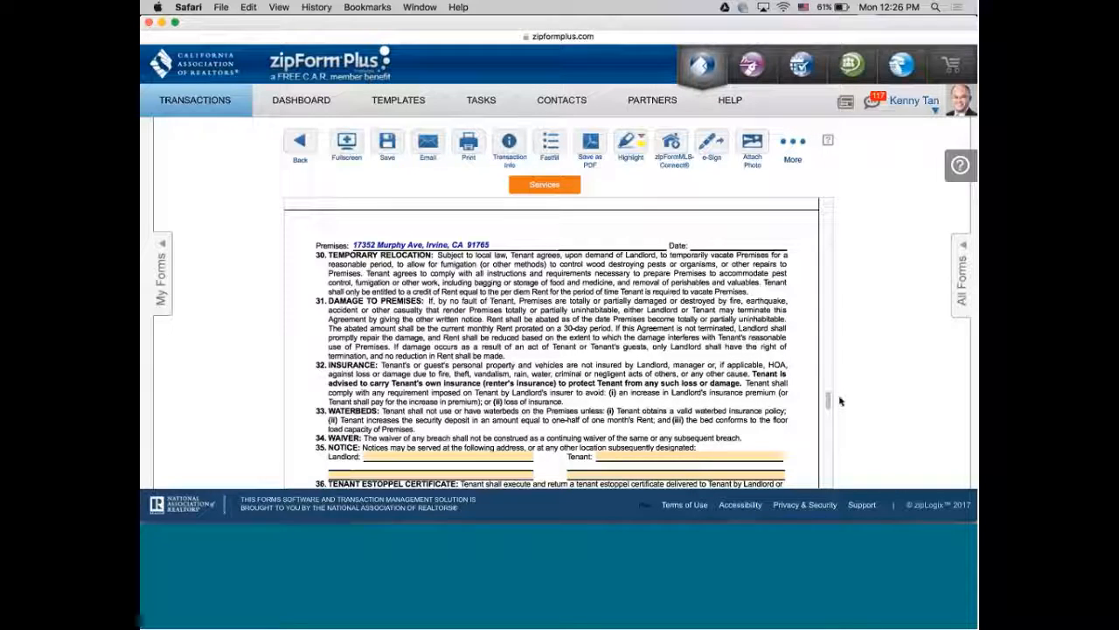
pyautogui.scroll(-1, 827, 403)
pyautogui.moveTo(827, 402); pyautogui.dragTo(828, 409)
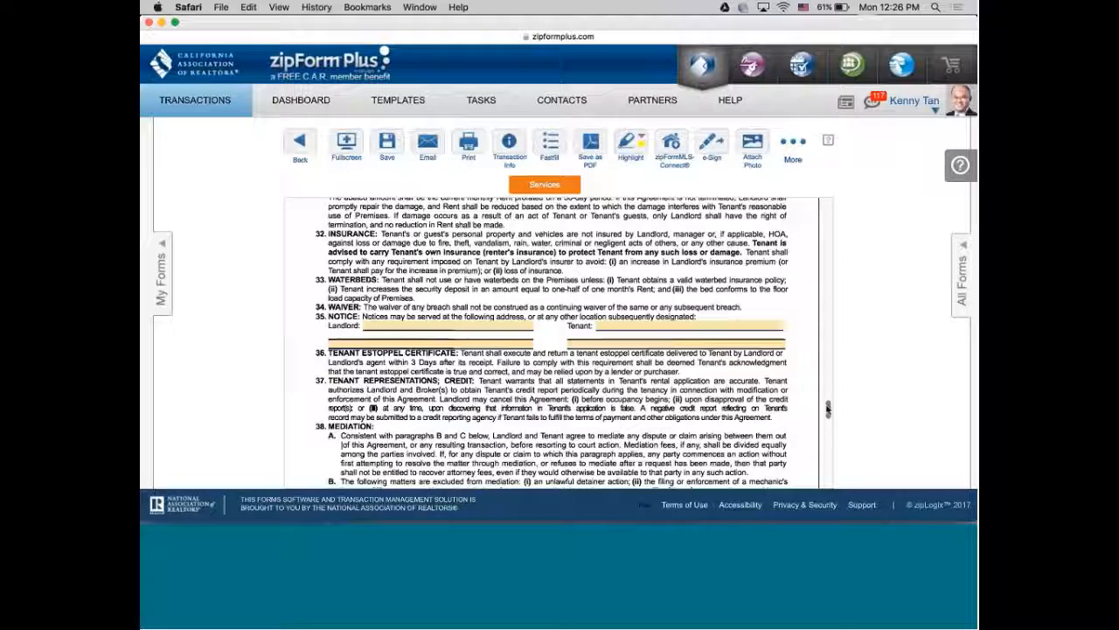
pyautogui.moveTo(828, 408); pyautogui.dragTo(827, 411)
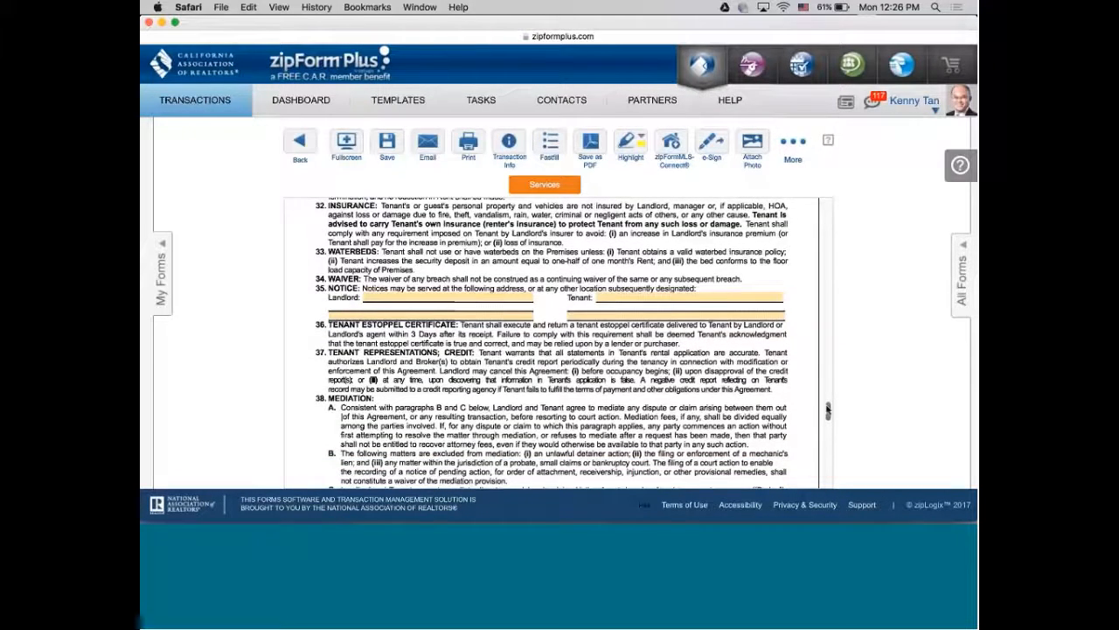
pyautogui.moveTo(827, 409); pyautogui.dragTo(827, 411)
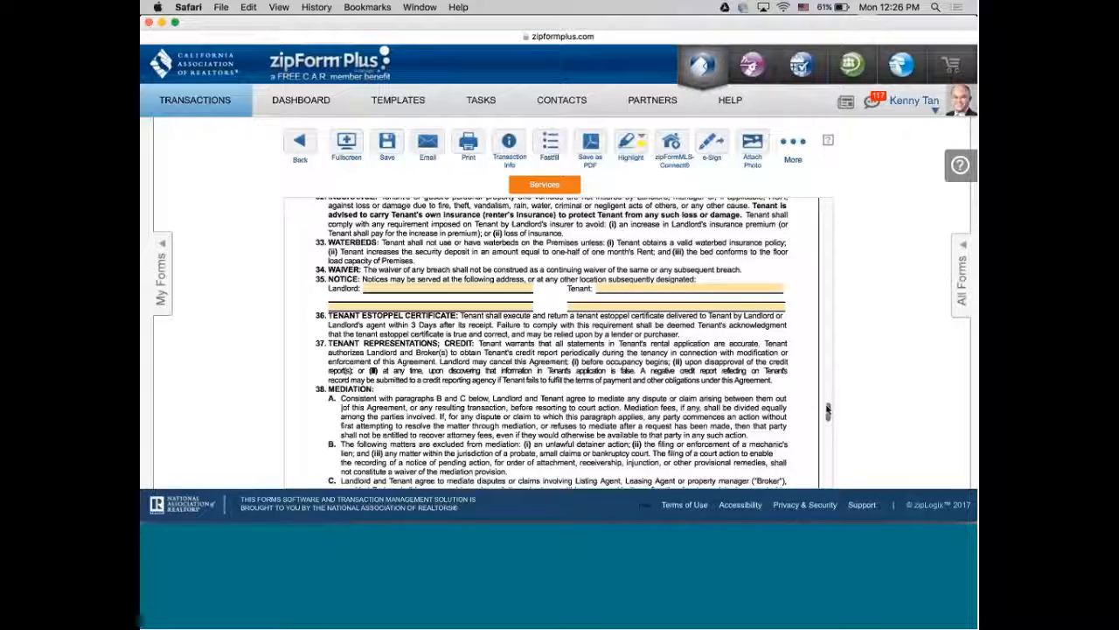
pyautogui.moveTo(828, 410); pyautogui.dragTo(828, 420)
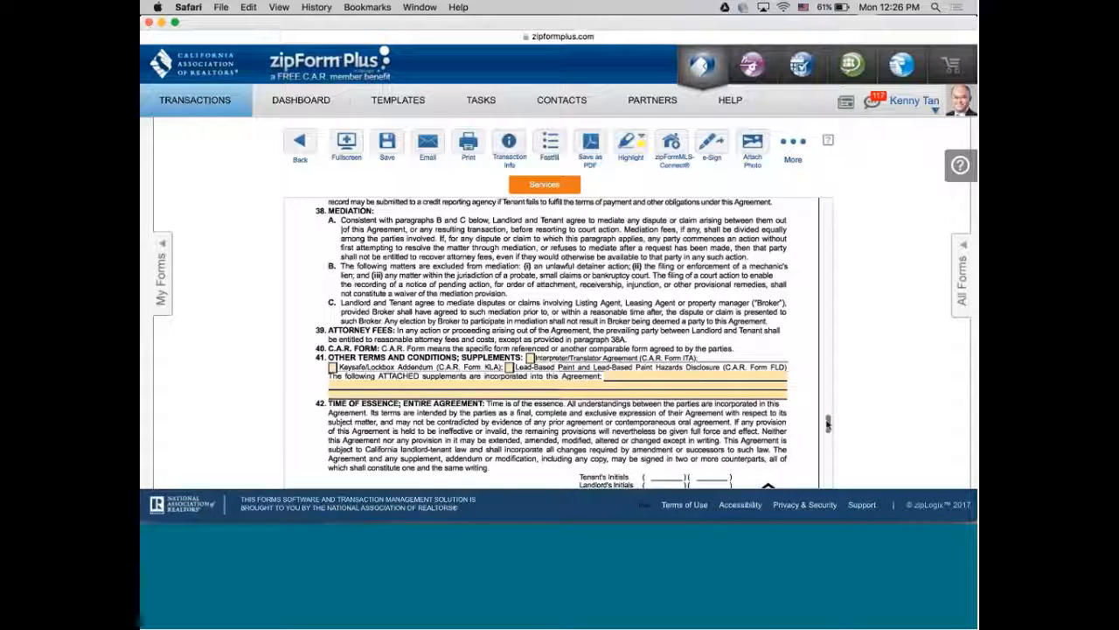
pyautogui.scroll(-1, 827, 425)
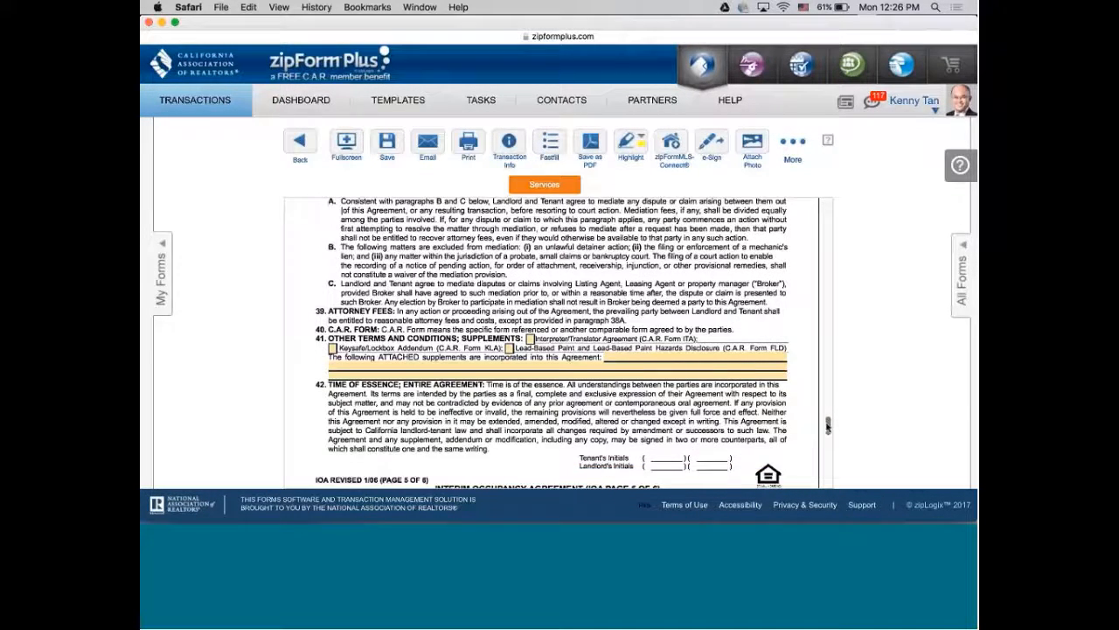
pyautogui.scroll(-1, 827, 425)
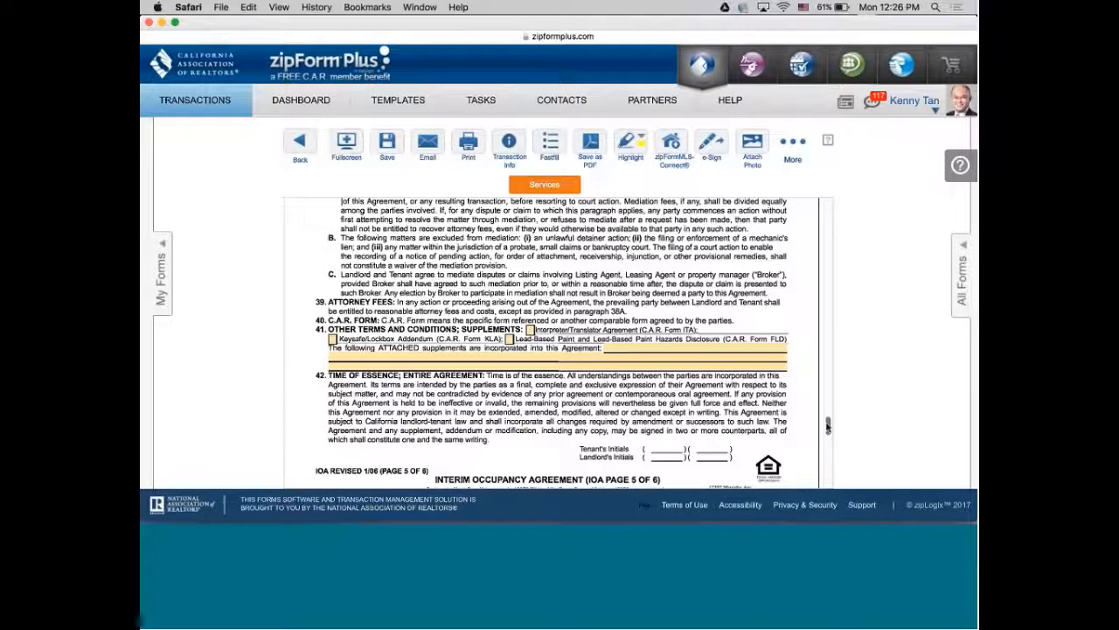
# Check the agency confirmation, the tenant and landlord signature blocks and the real estate broker details on page 6
pyautogui.moveTo(827, 425); pyautogui.dragTo(827, 447)
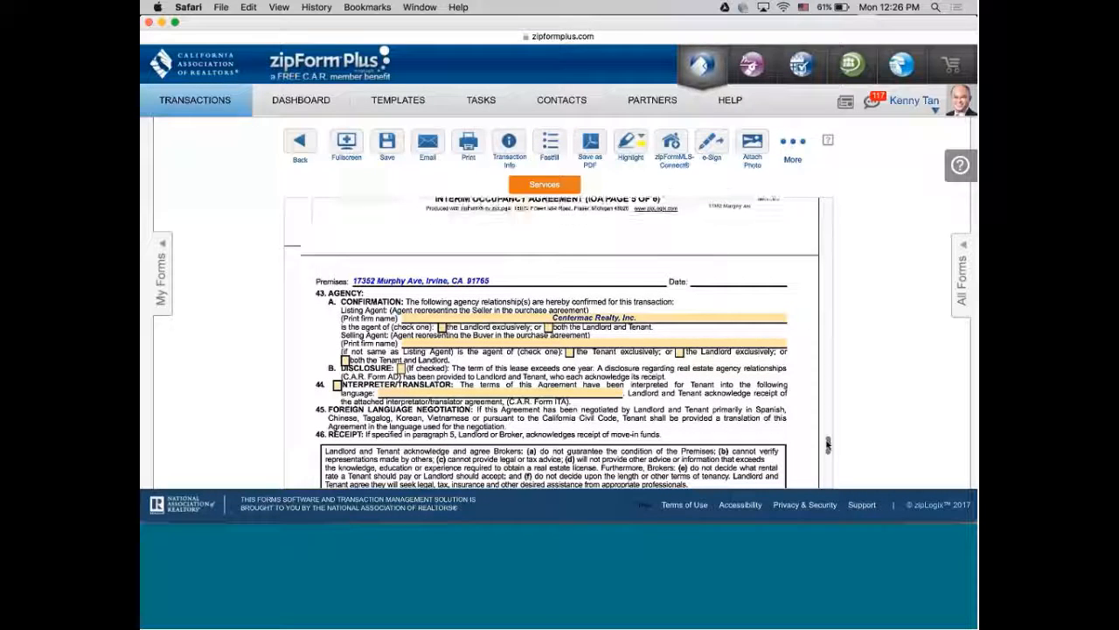
pyautogui.moveTo(827, 445); pyautogui.dragTo(827, 447)
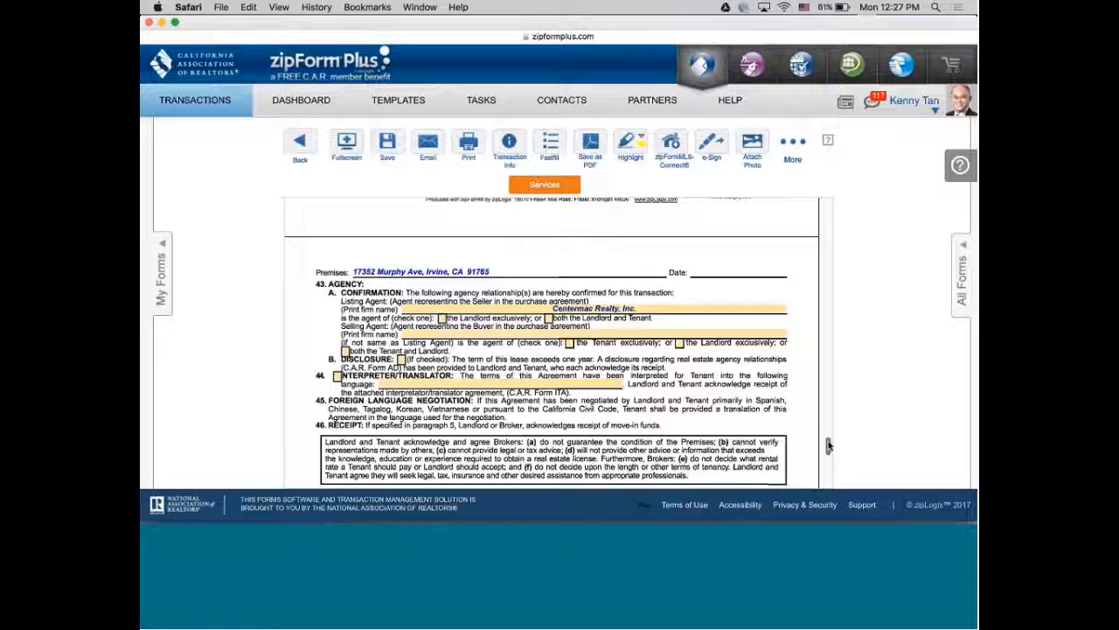
pyautogui.moveTo(828, 446); pyautogui.dragTo(829, 457)
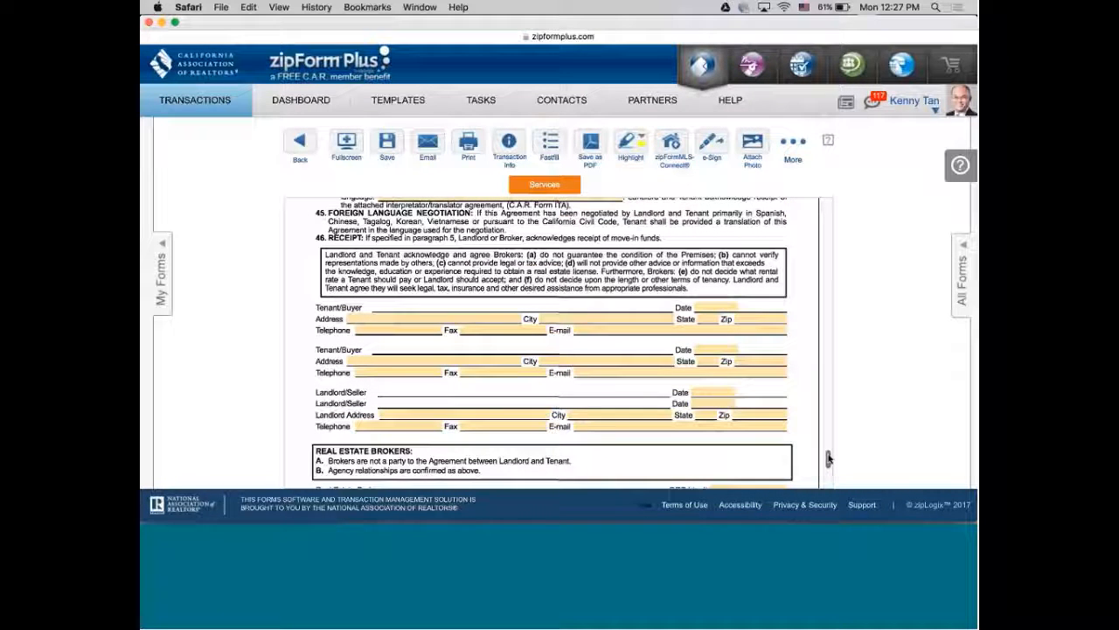
pyautogui.moveTo(829, 458); pyautogui.dragTo(829, 469)
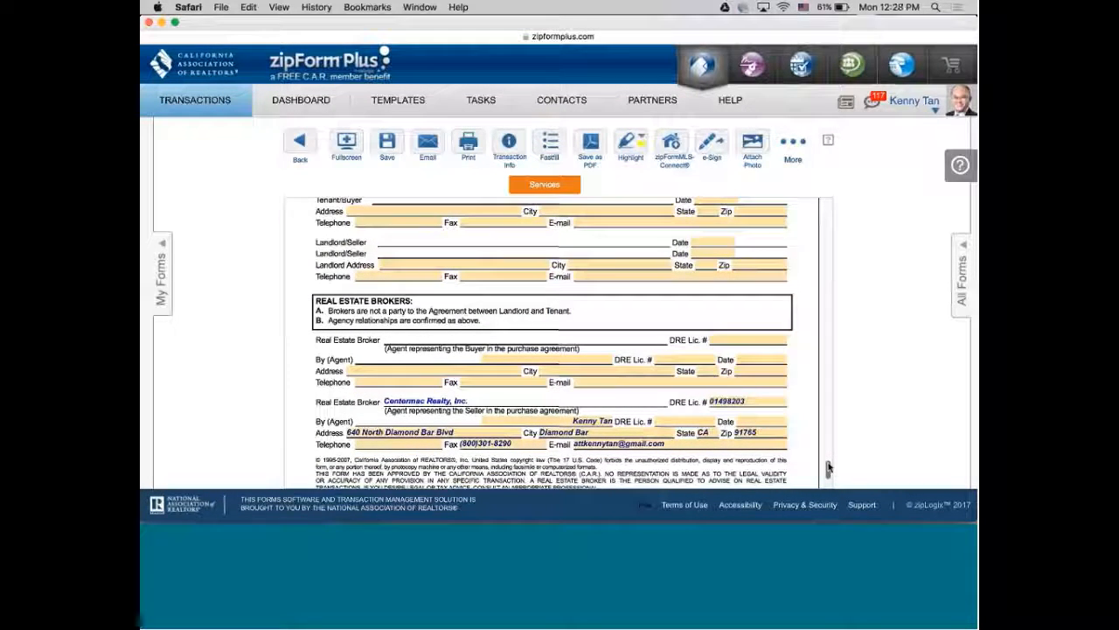
# Return to the agreement's first page and select the monthly rent amount field in paragraph 3A
pyautogui.moveTo(829, 468); pyautogui.dragTo(772, 341)
pyautogui.scroll(10, 761, 328)
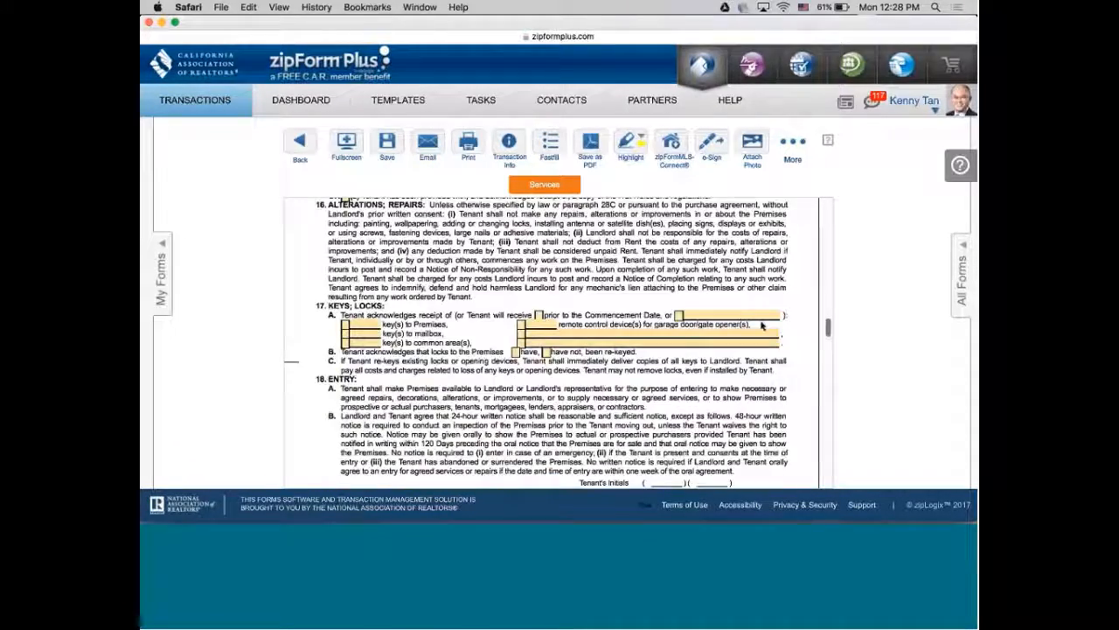
pyautogui.scroll(6, 754, 313)
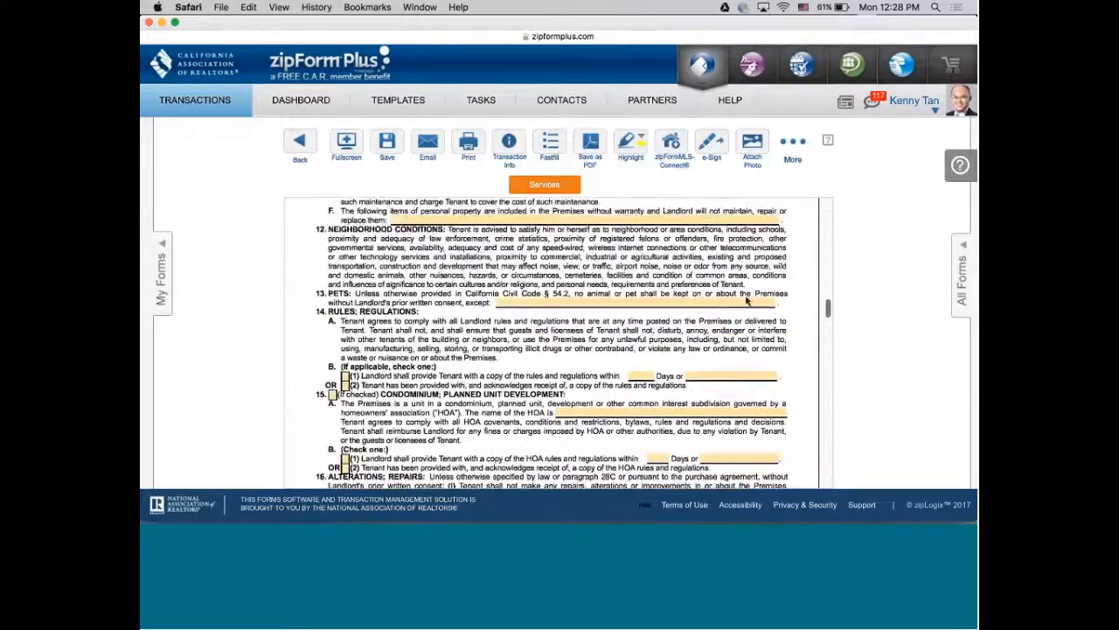
pyautogui.scroll(10, 743, 296)
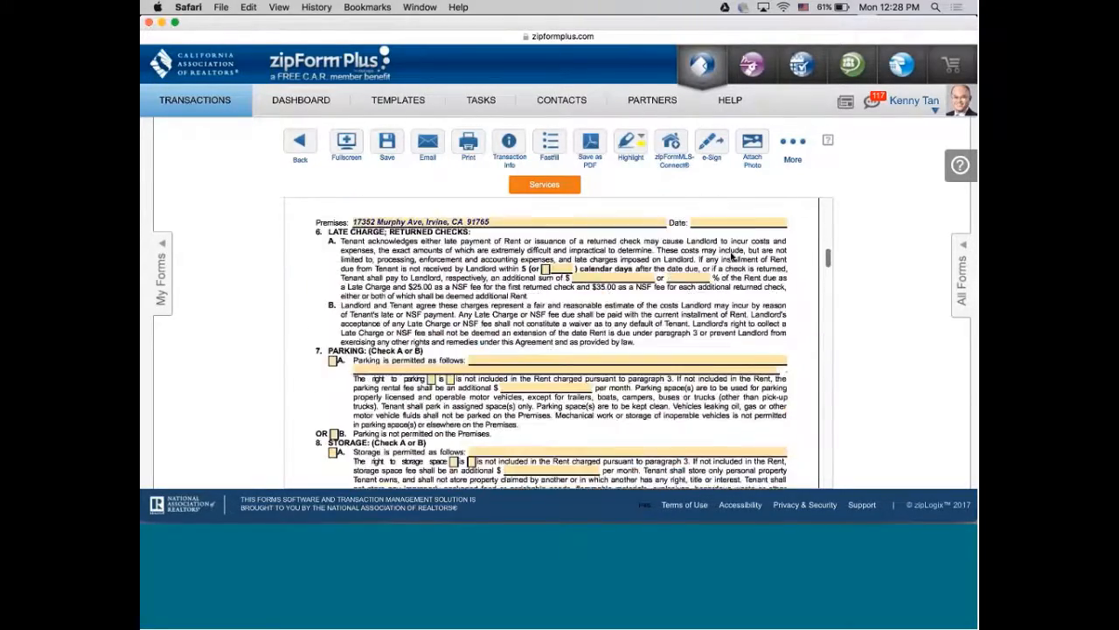
pyautogui.scroll(8, 722, 230)
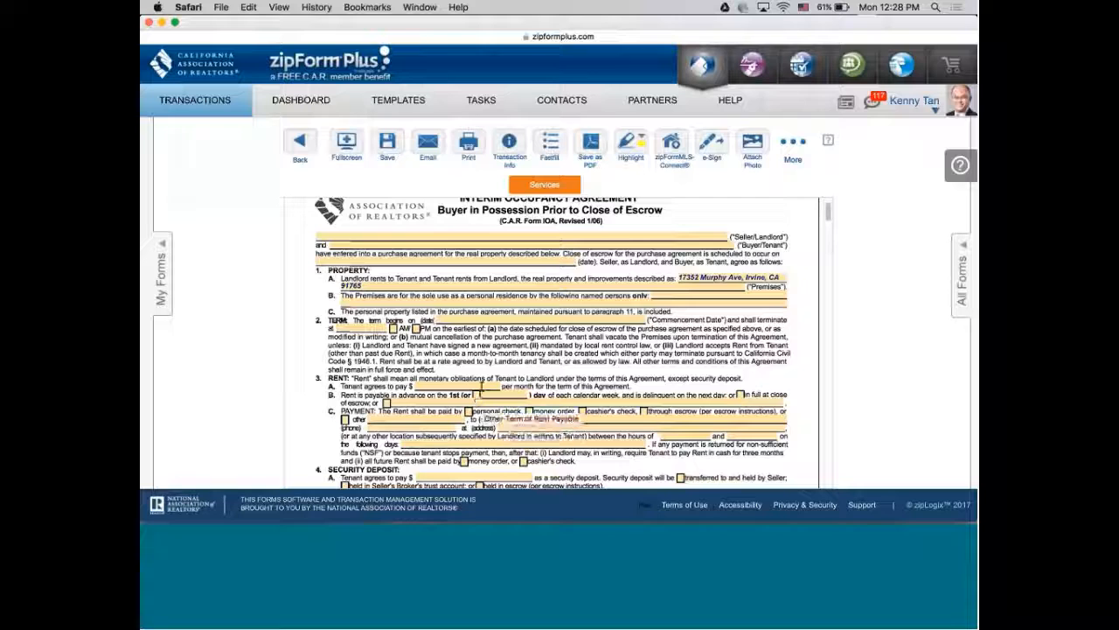
pyautogui.click(482, 386)
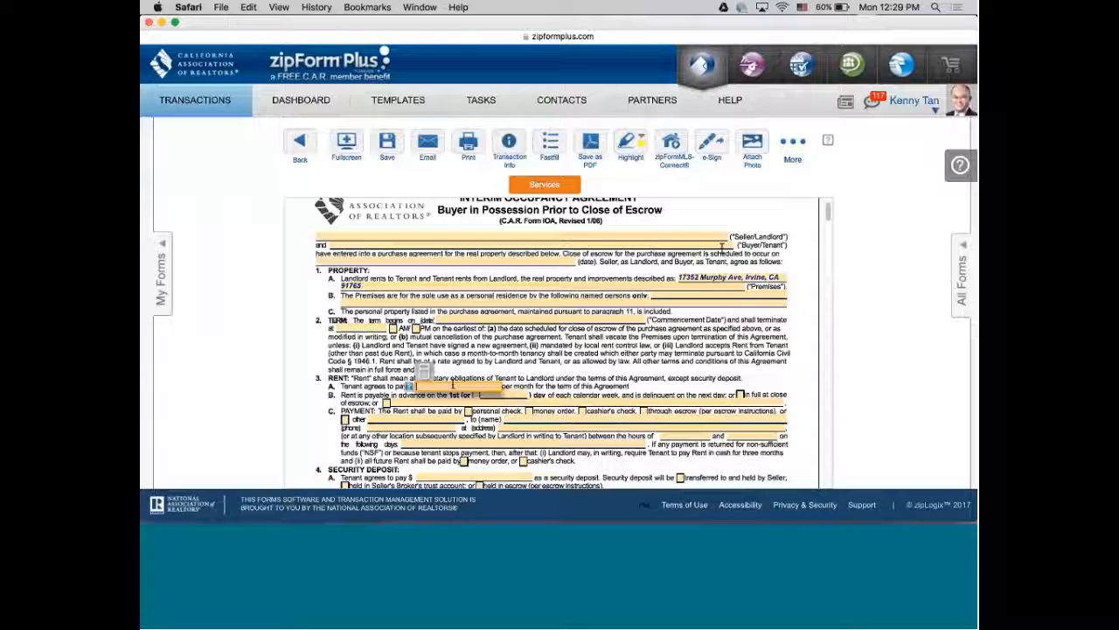
# Leave the Interim Occupancy Agreement and open the Seller In Possession Addendum from the transaction's documents
pyautogui.scroll(1, 722, 248)
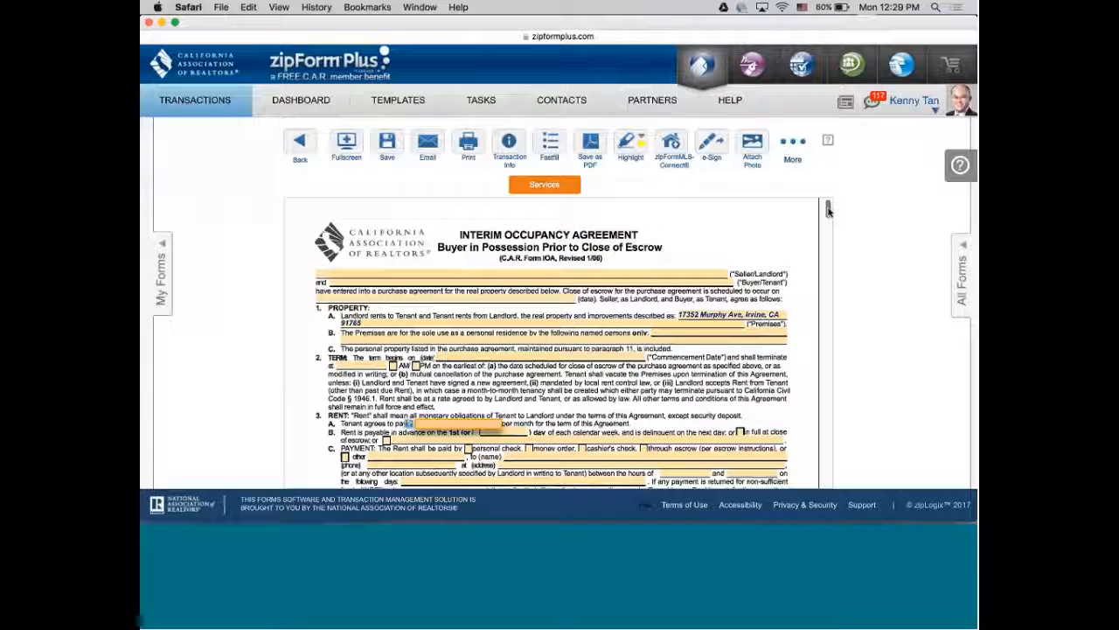
pyautogui.click(469, 145)
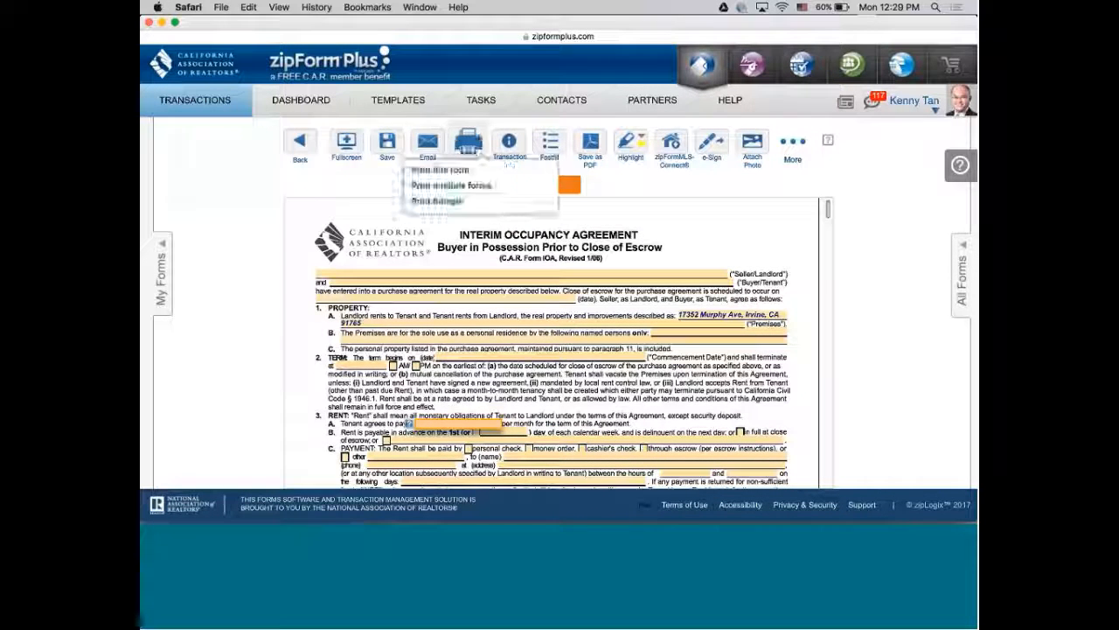
pyautogui.click(300, 147)
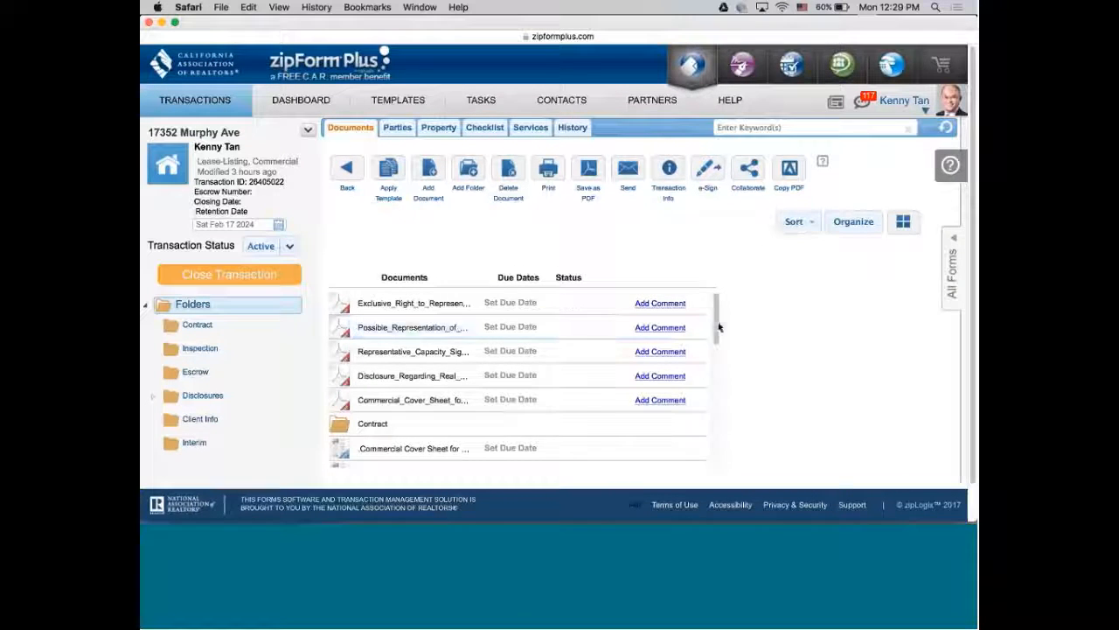
pyautogui.moveTo(717, 319); pyautogui.dragTo(718, 456)
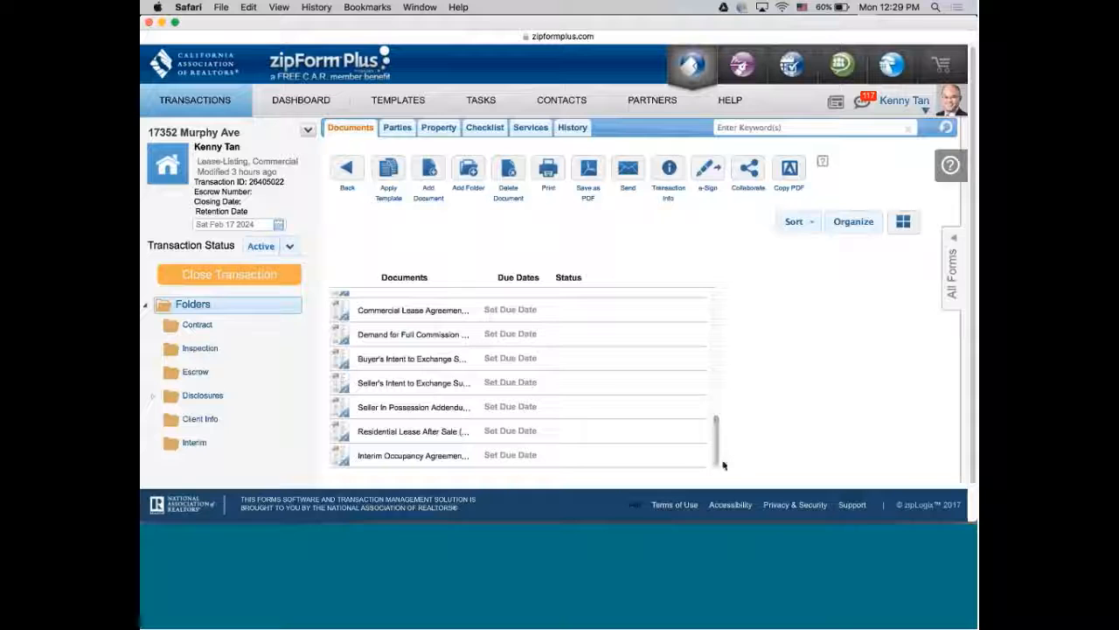
pyautogui.click(418, 407)
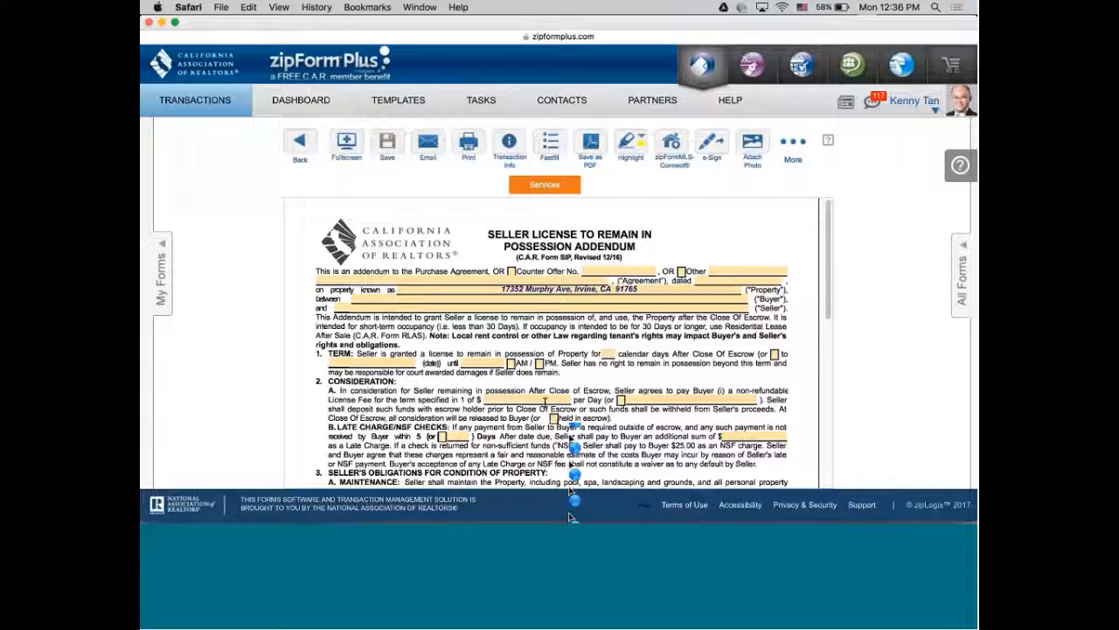
# Review paragraphs 1 to 3 of the addendum, including the per-day license fee, late charge and delivery of possession fee fields
pyautogui.click(546, 402)
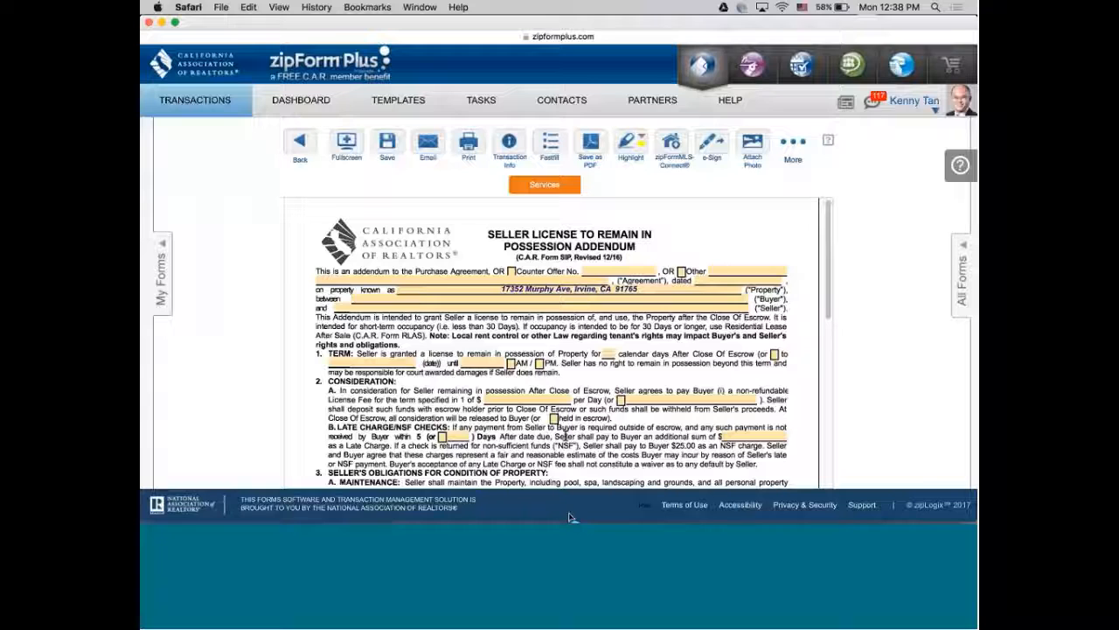
pyautogui.scroll(-1, 565, 437)
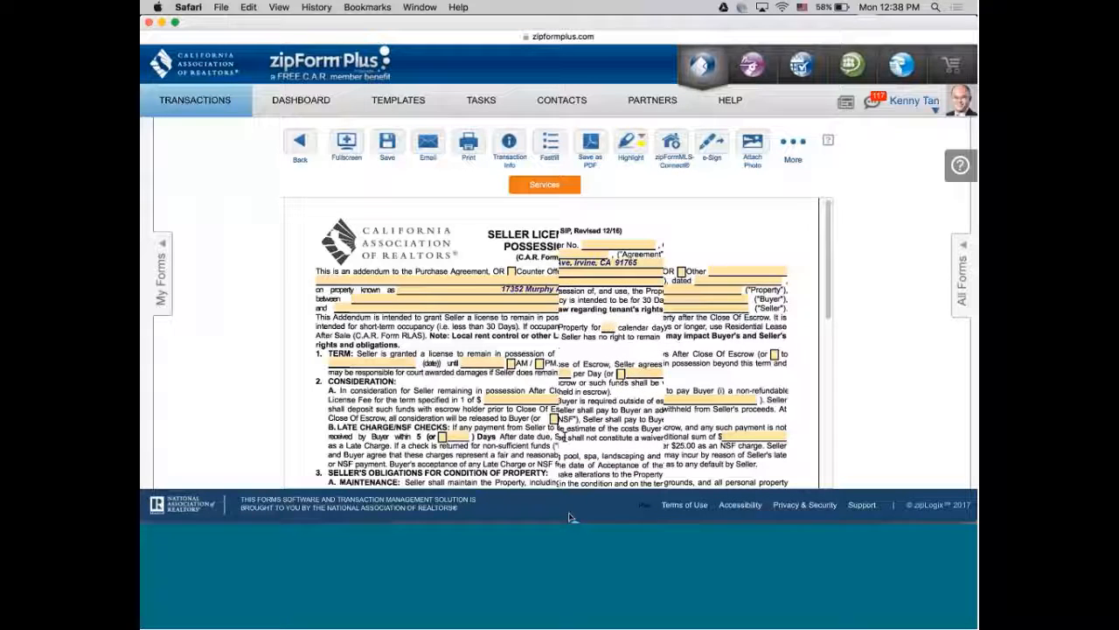
pyautogui.scroll(-3, 565, 436)
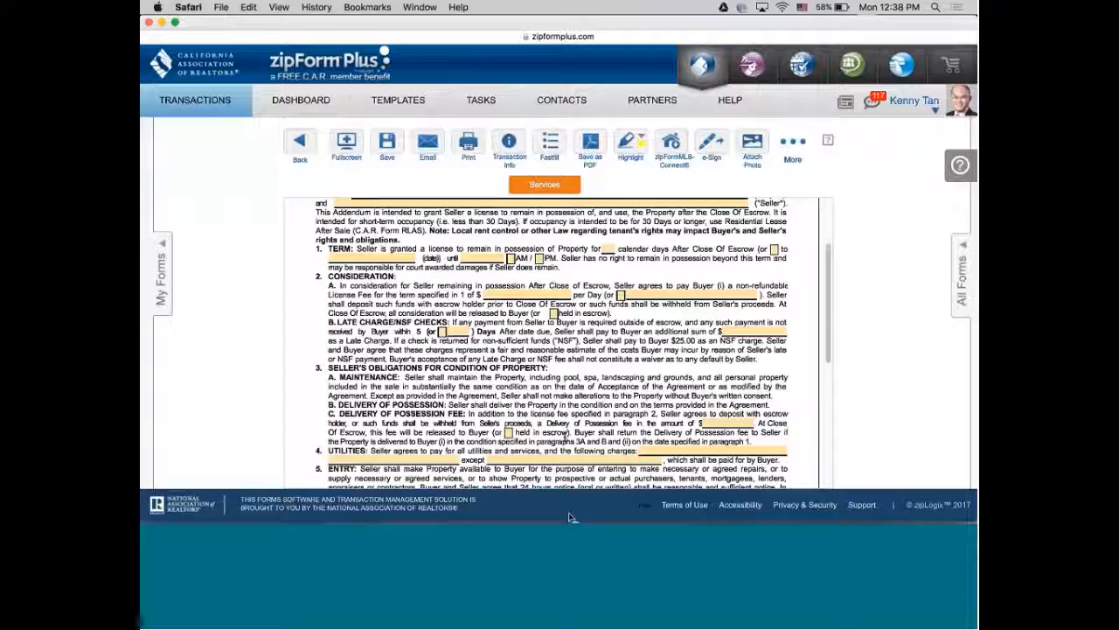
pyautogui.scroll(-2, 568, 516)
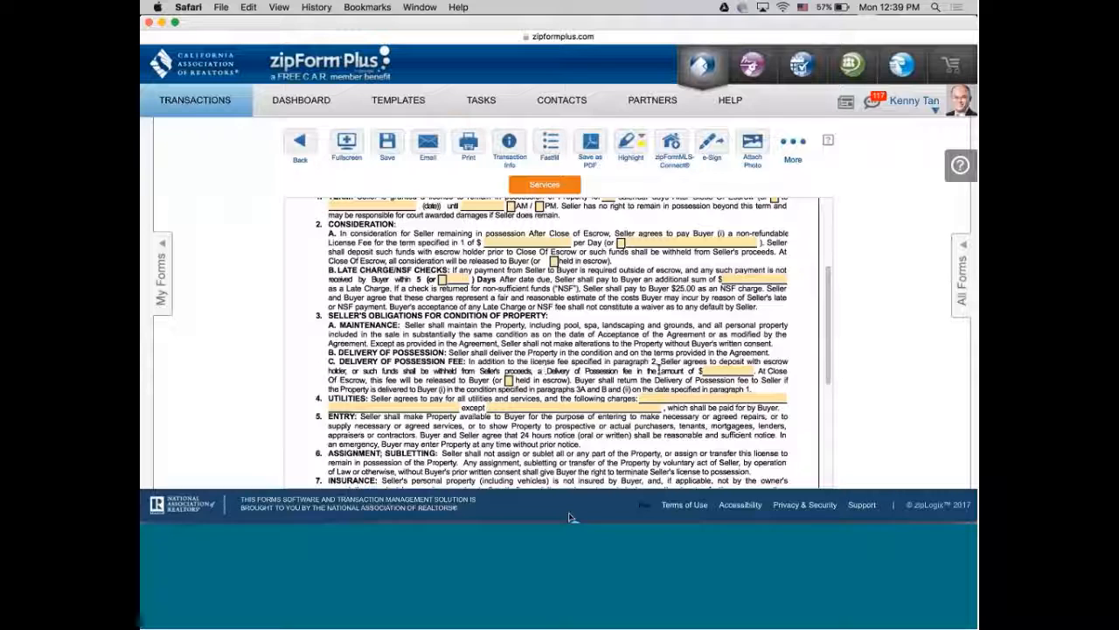
pyautogui.click(718, 370)
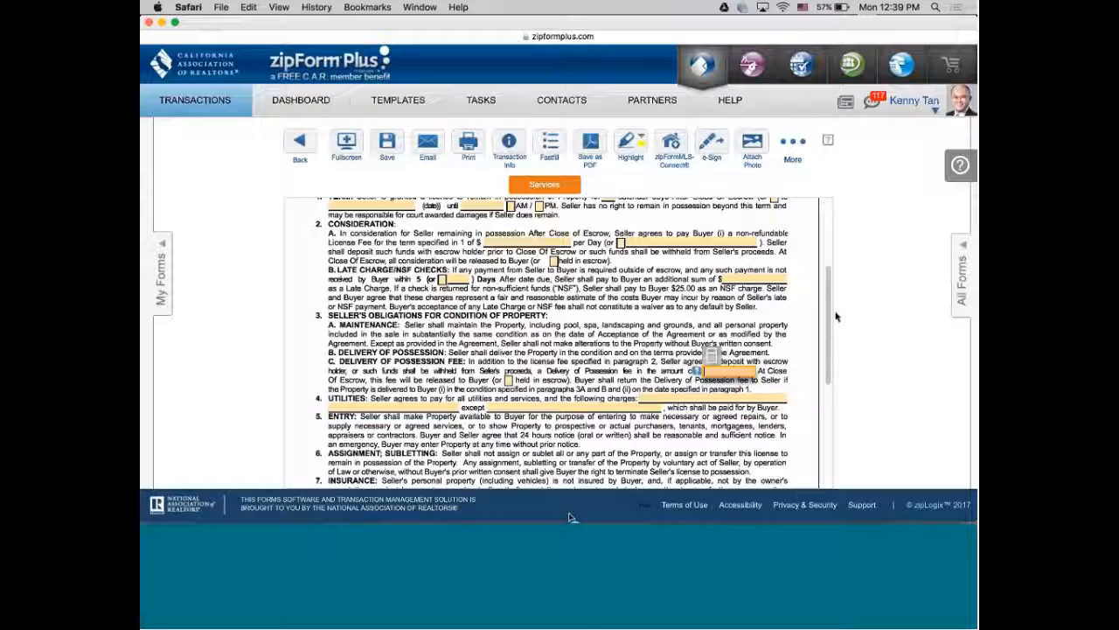
# Enter "Seller agrees to hold Buyer harmless against any claims arising out of this Agreement." under Other Terms and Conditions/Supplements in paragraph 9
pyautogui.moveTo(828, 317); pyautogui.dragTo(824, 367)
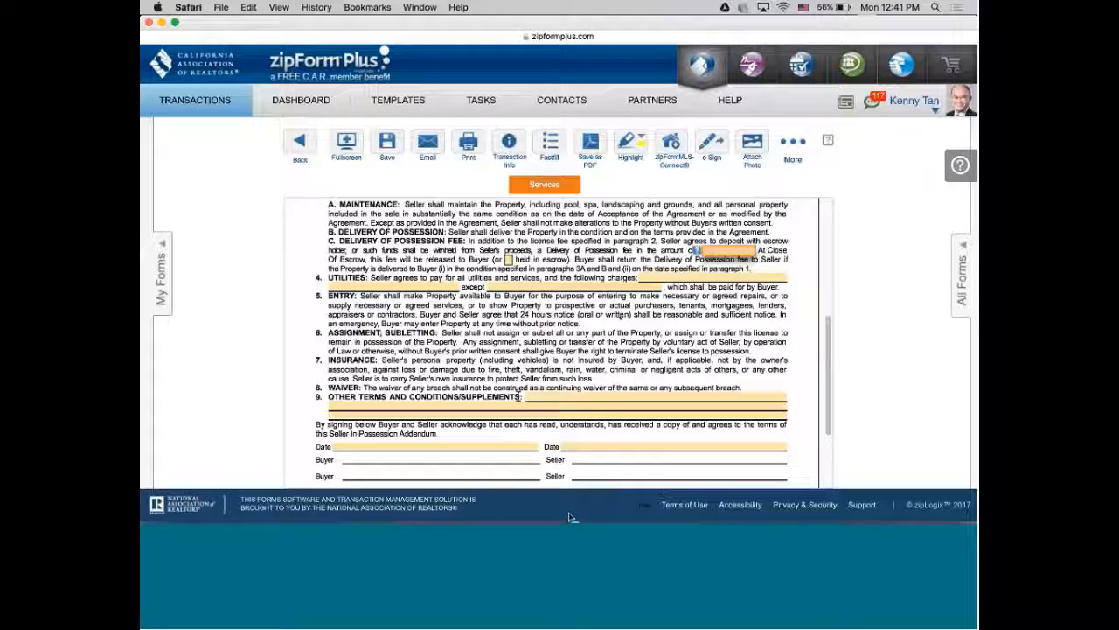
pyautogui.click(524, 399)
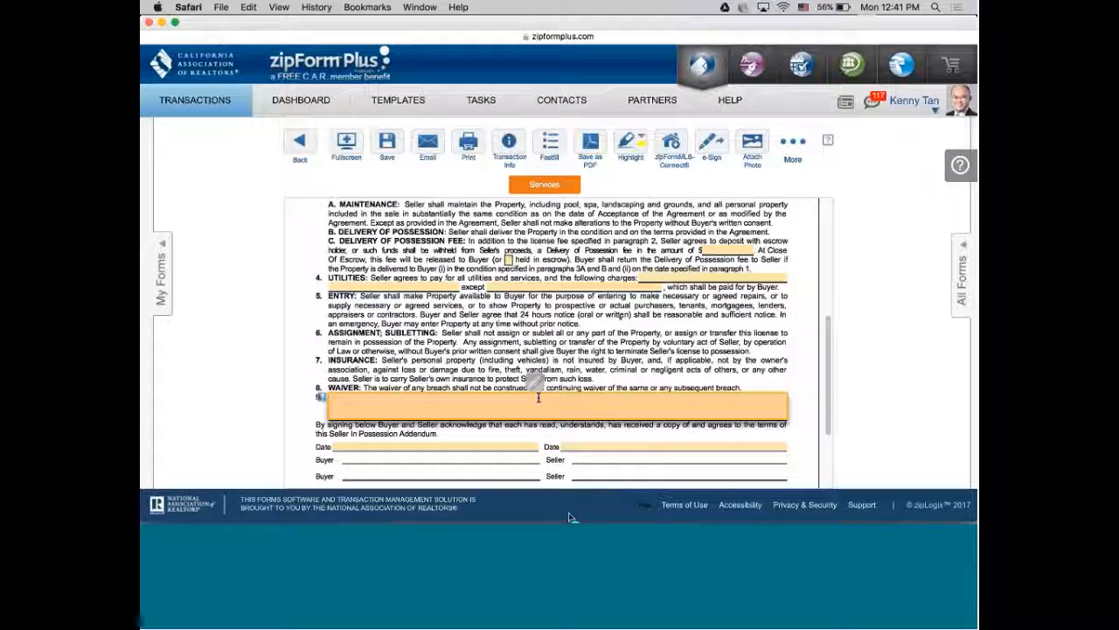
pyautogui.write('Seller agrees to hold Buyer harmless')
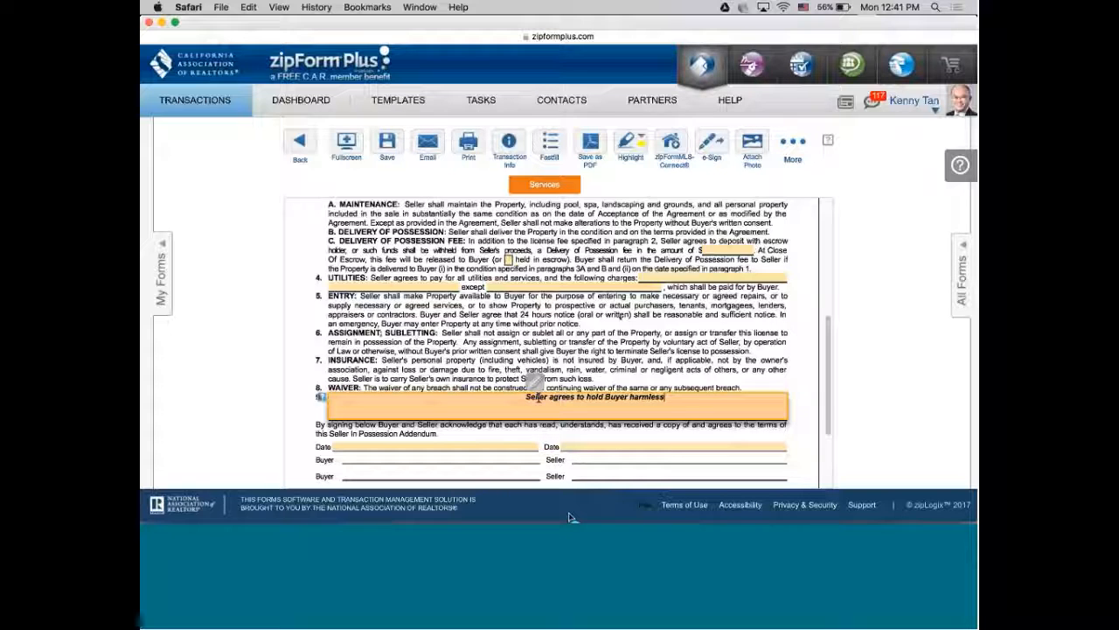
pyautogui.write(' against')
pyautogui.write('any claims arisin')
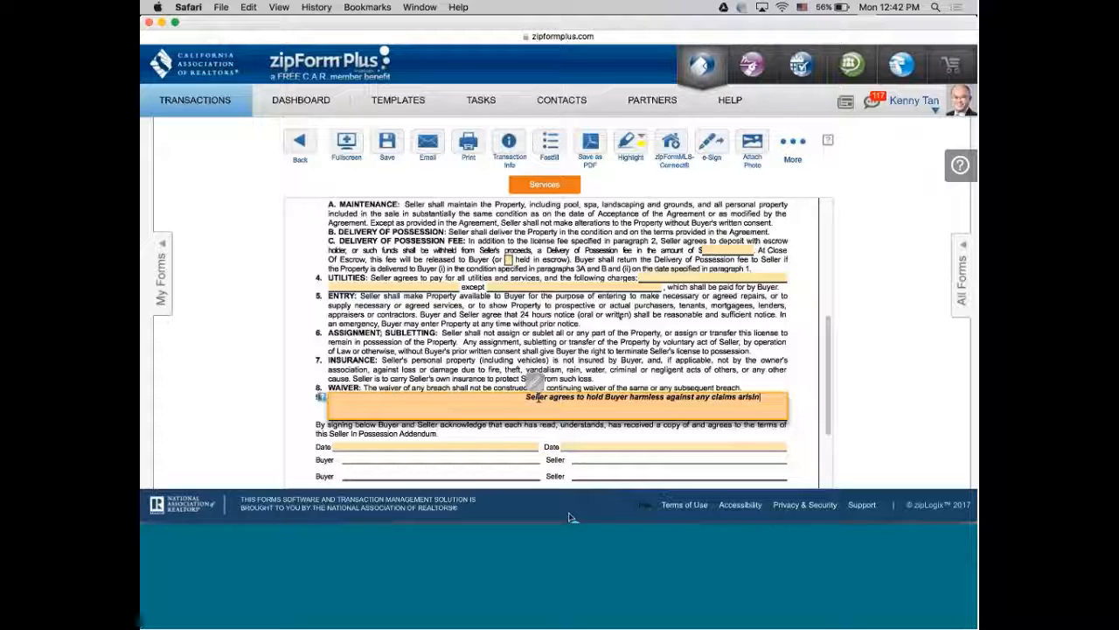
pyautogui.write('g out of this')
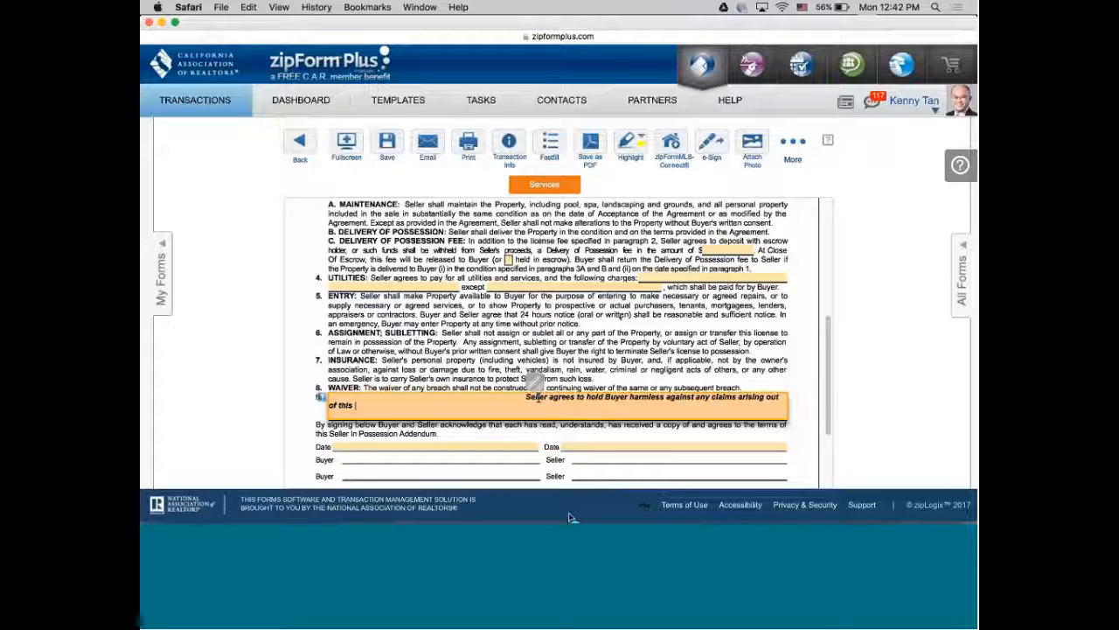
pyautogui.write(' Agree')
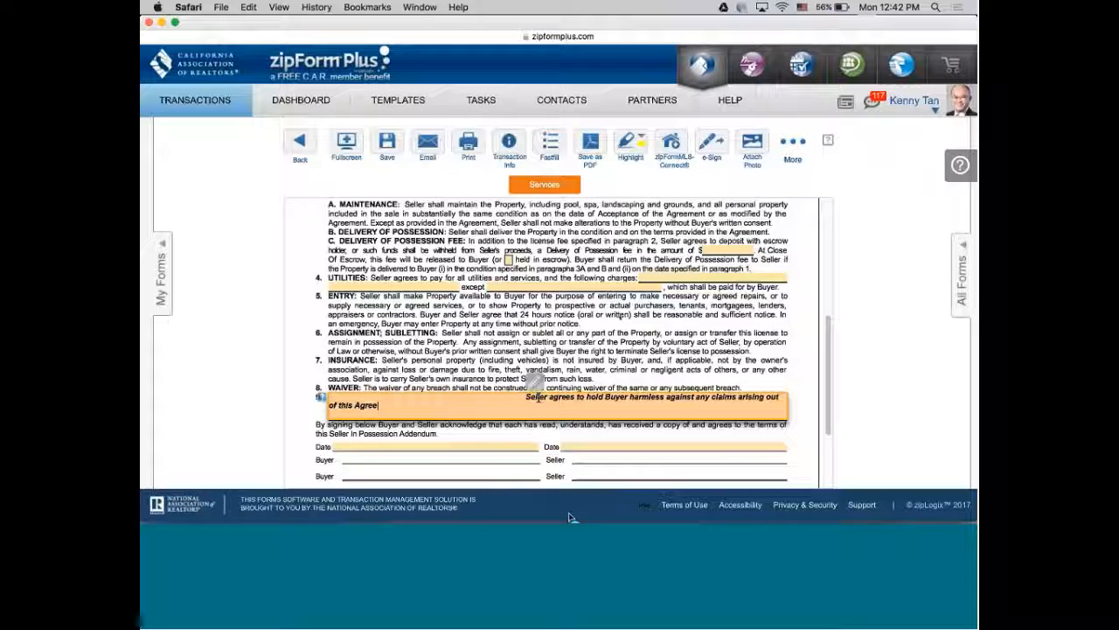
pyautogui.write('ment.')
pyautogui.moveTo(829, 400)
pyautogui.mouseDown()
pyautogui.moveTo(830, 426)
pyautogui.moveTo(805, 233)
pyautogui.moveTo(833, 337)
pyautogui.moveTo(831, 404)
pyautogui.moveTo(822, 241)
pyautogui.moveTo(829, 399)
pyautogui.mouseUp()
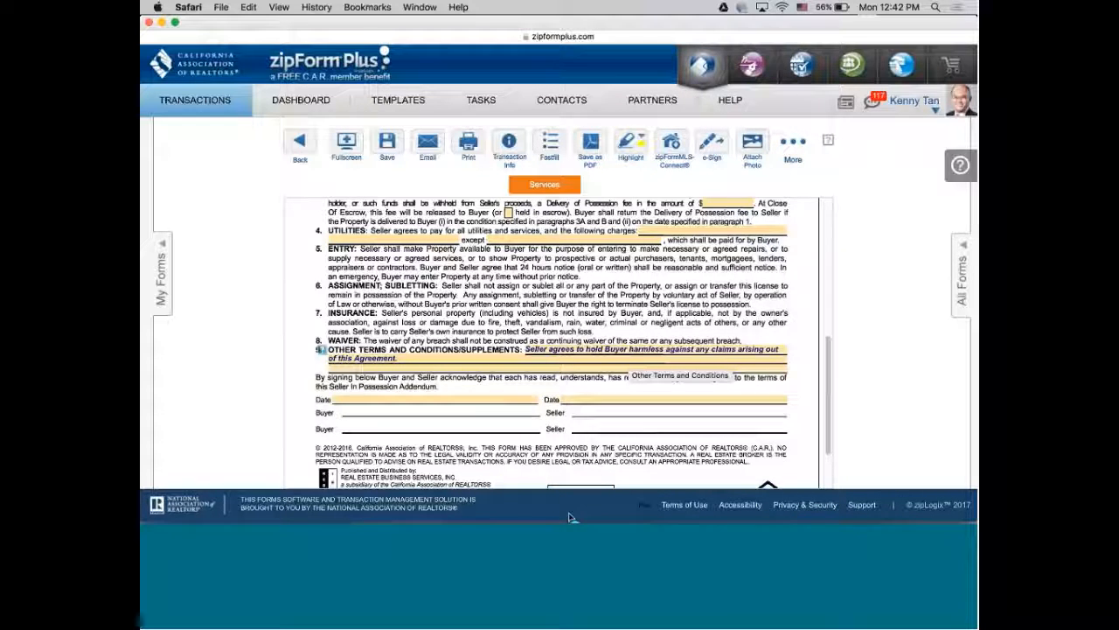
# Return to the transaction's documents and open the Residential Lease After Sale form at its first page
pyautogui.click(302, 143)
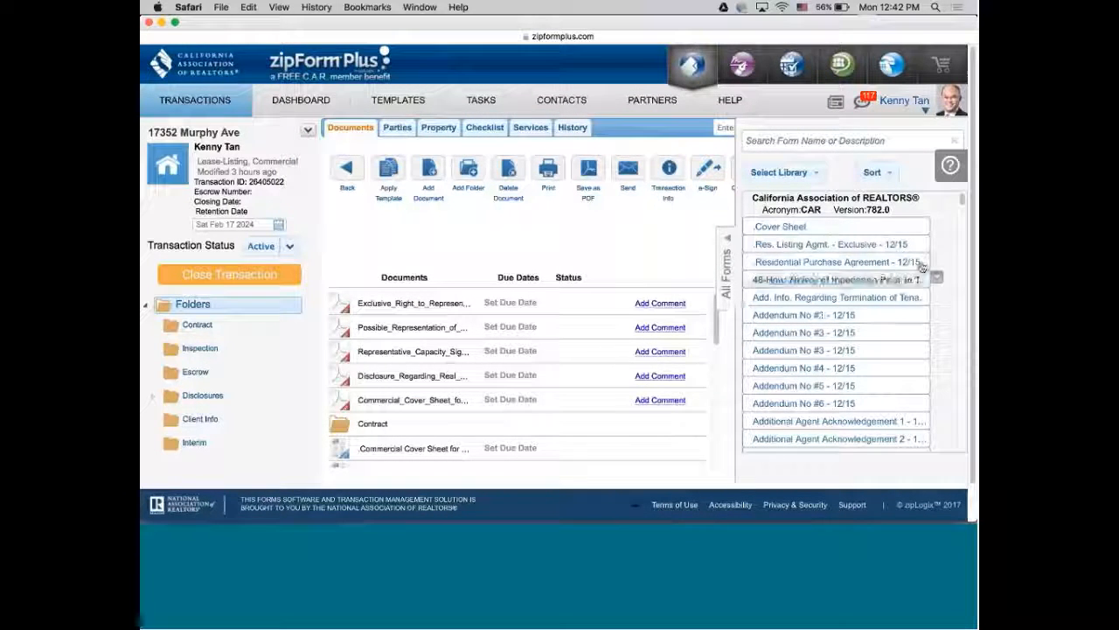
pyautogui.click(725, 238)
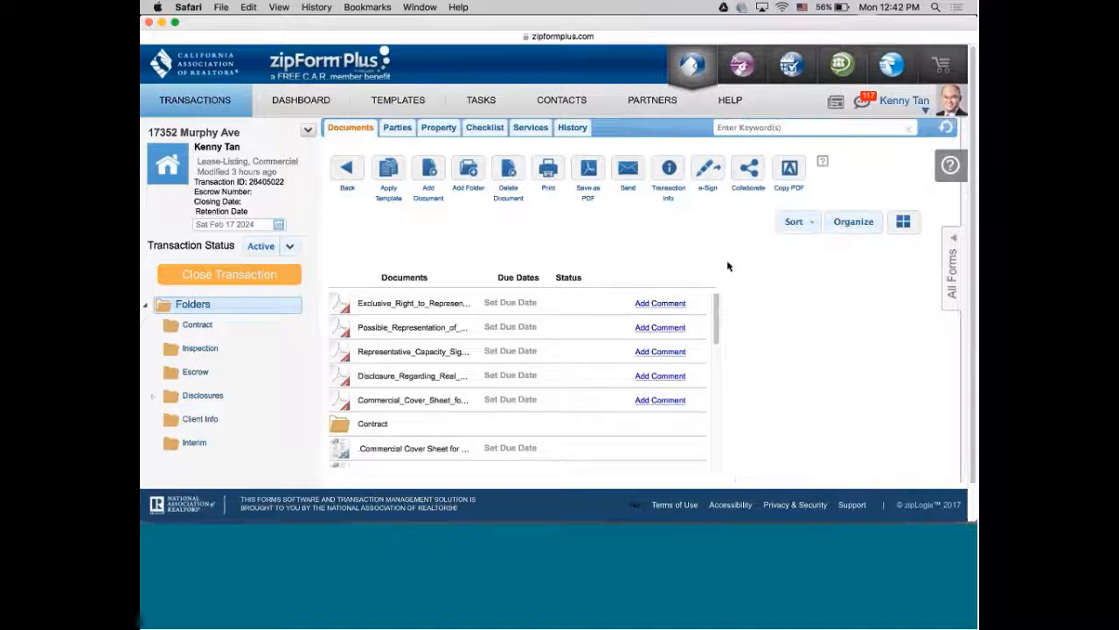
pyautogui.moveTo(718, 318); pyautogui.dragTo(712, 475)
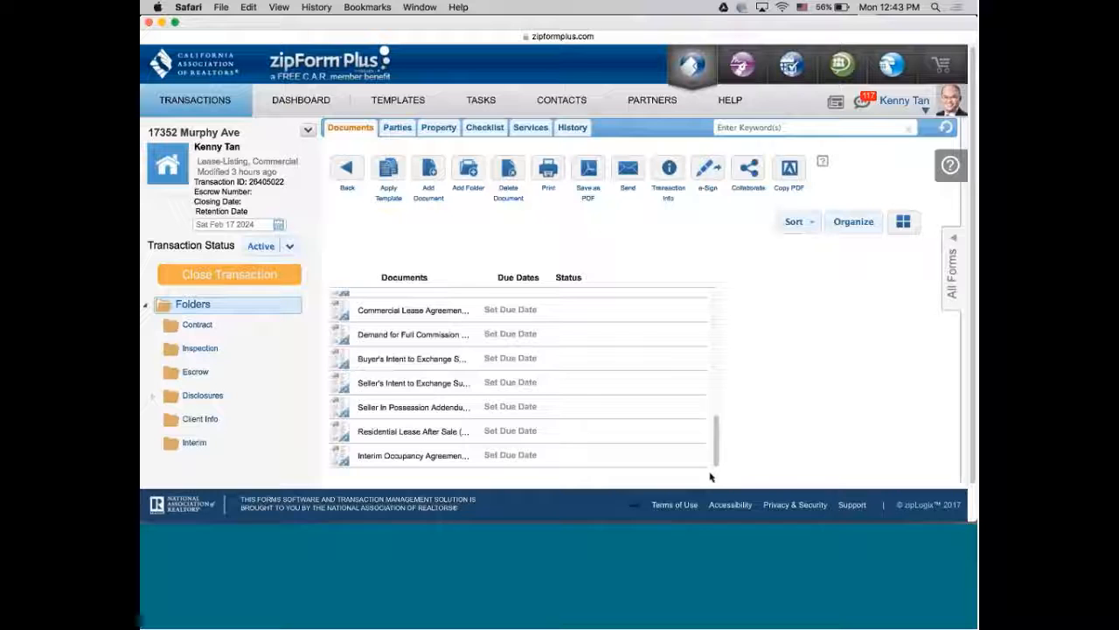
pyautogui.click(416, 434)
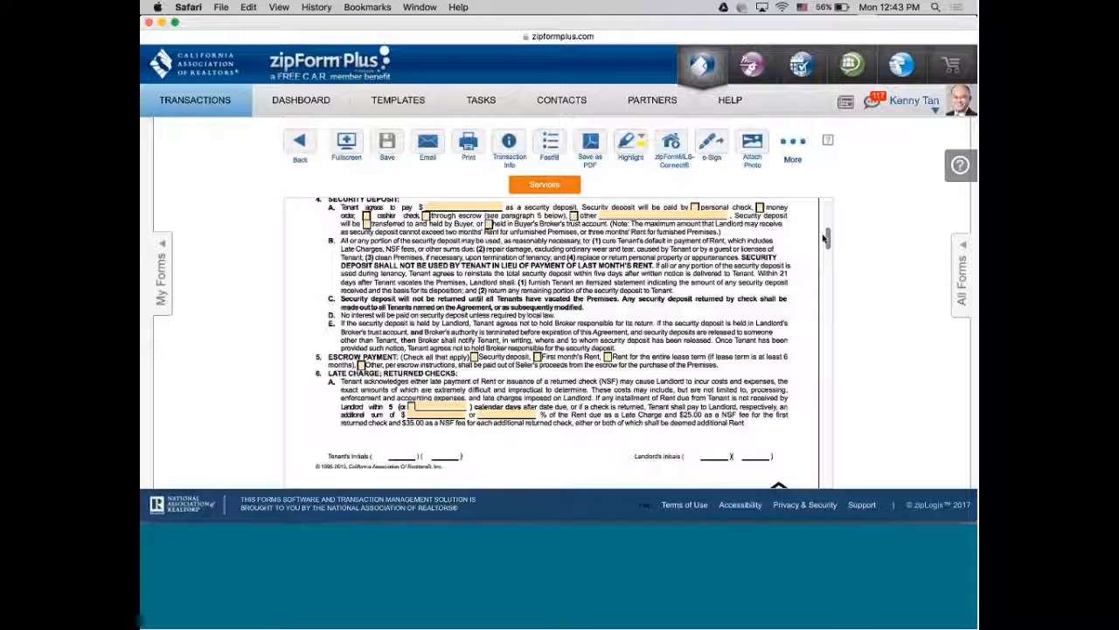
pyautogui.scroll(2, 827, 197)
pyautogui.scroll(10, 827, 197)
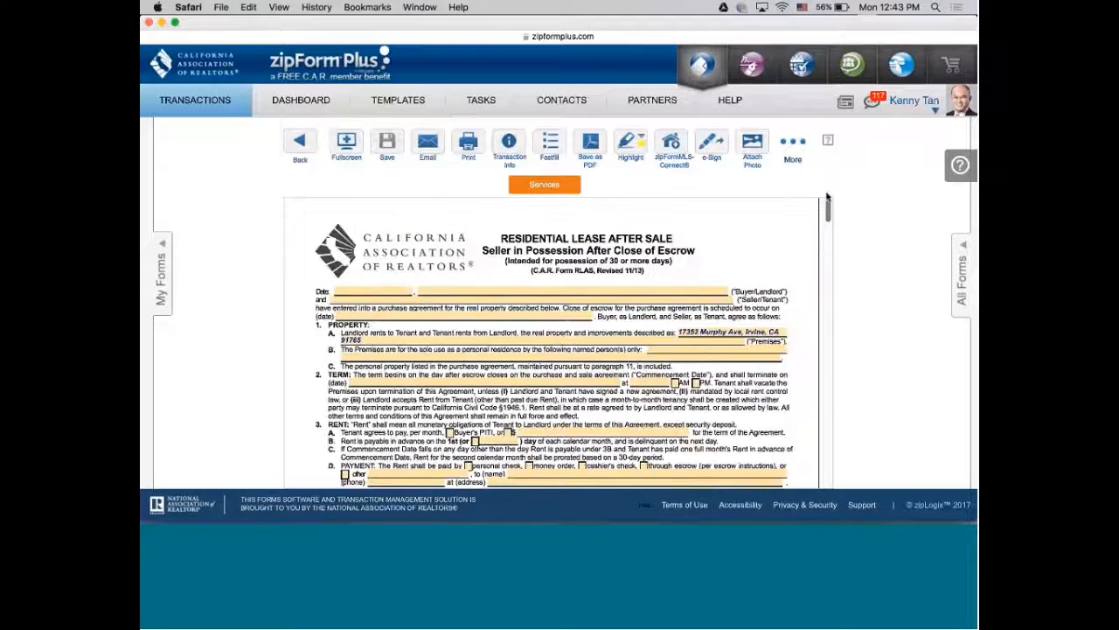
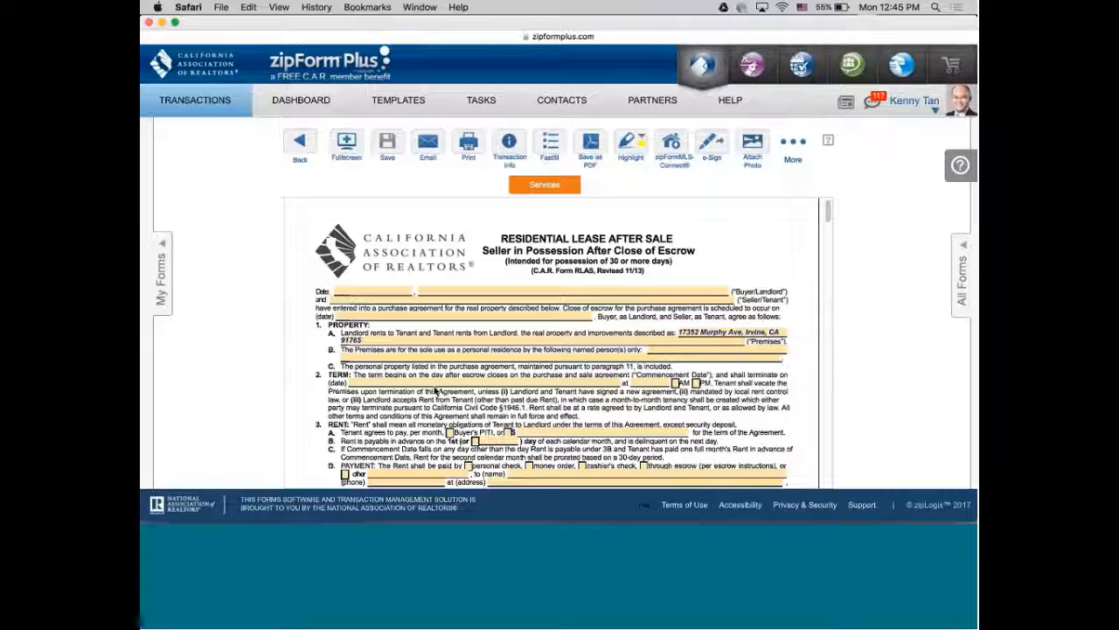
# Try the termination date field in paragraph 2 and the rent options in paragraph 3, ticking and clearing Buyer's PITI
pyautogui.click(435, 381)
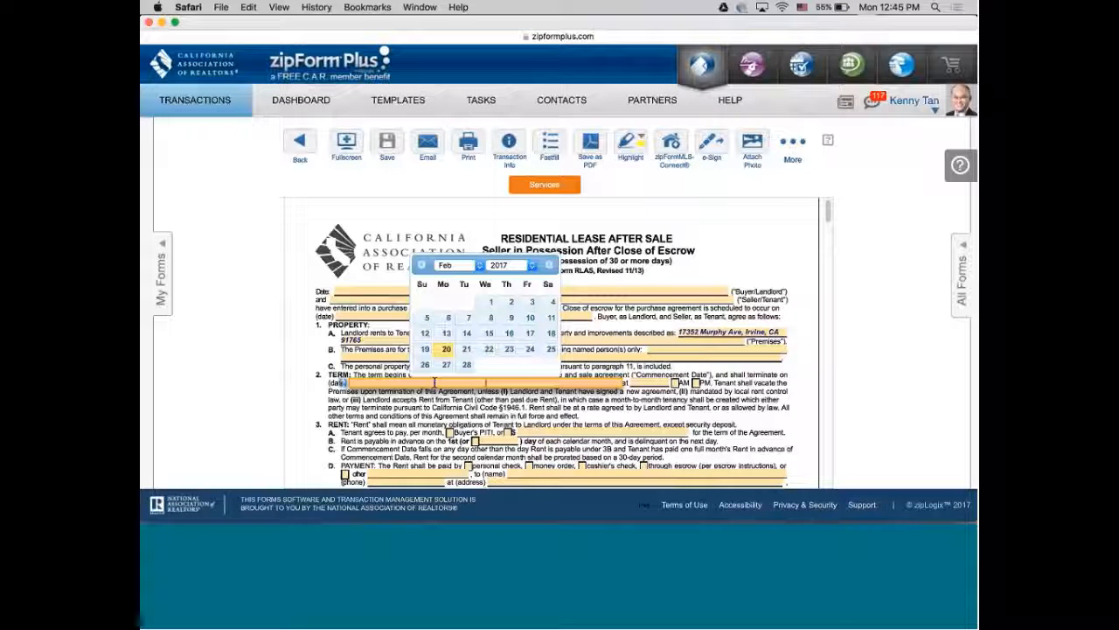
pyautogui.click(431, 420)
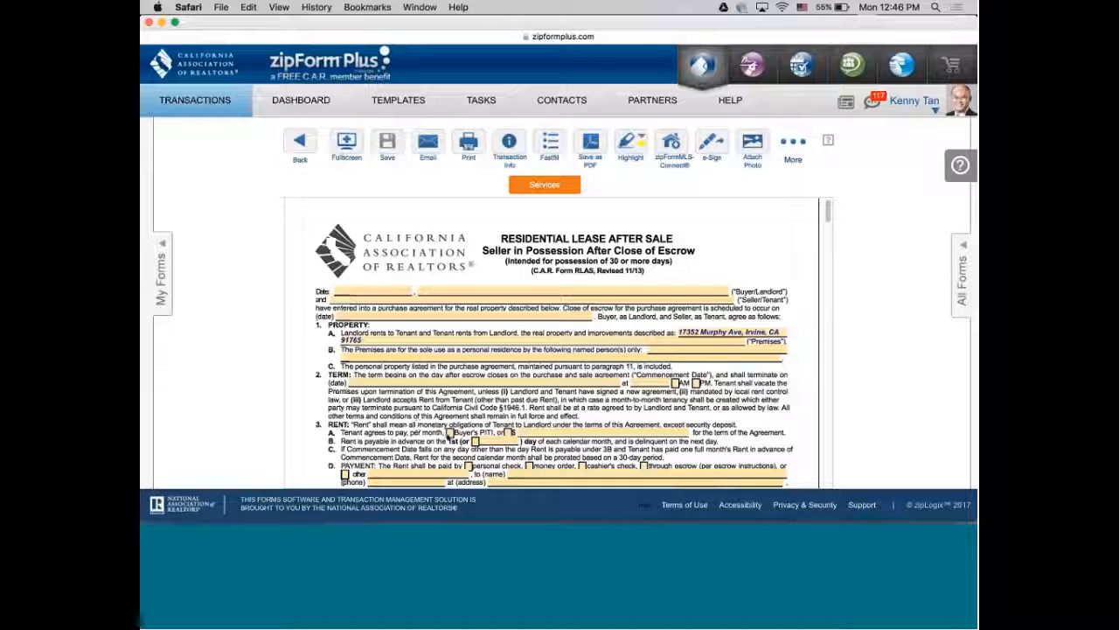
pyautogui.click(450, 432)
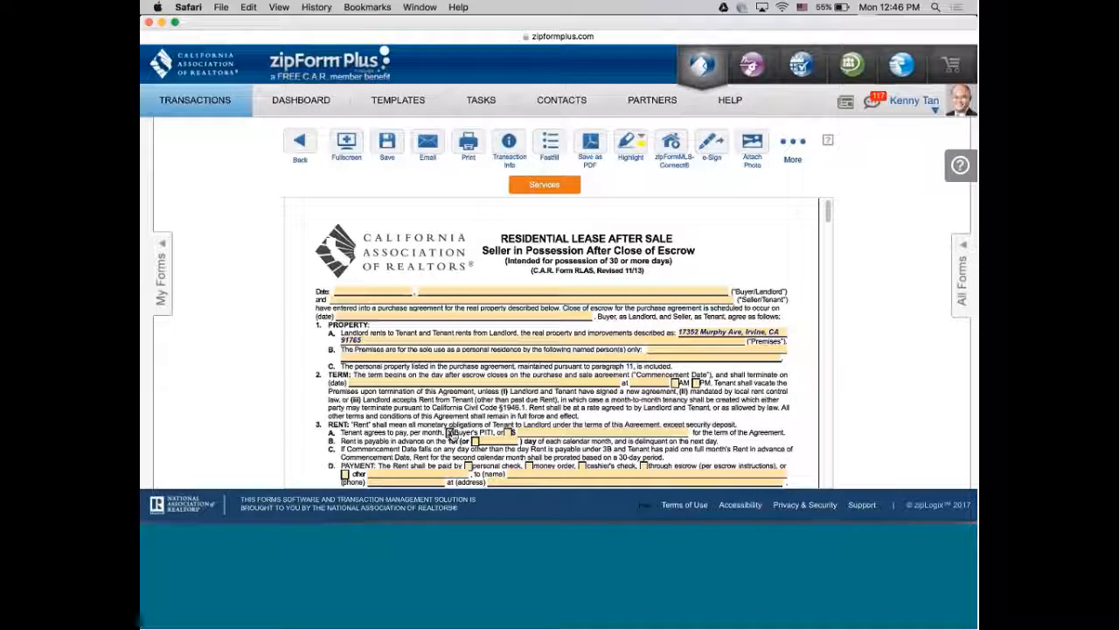
pyautogui.click(450, 432)
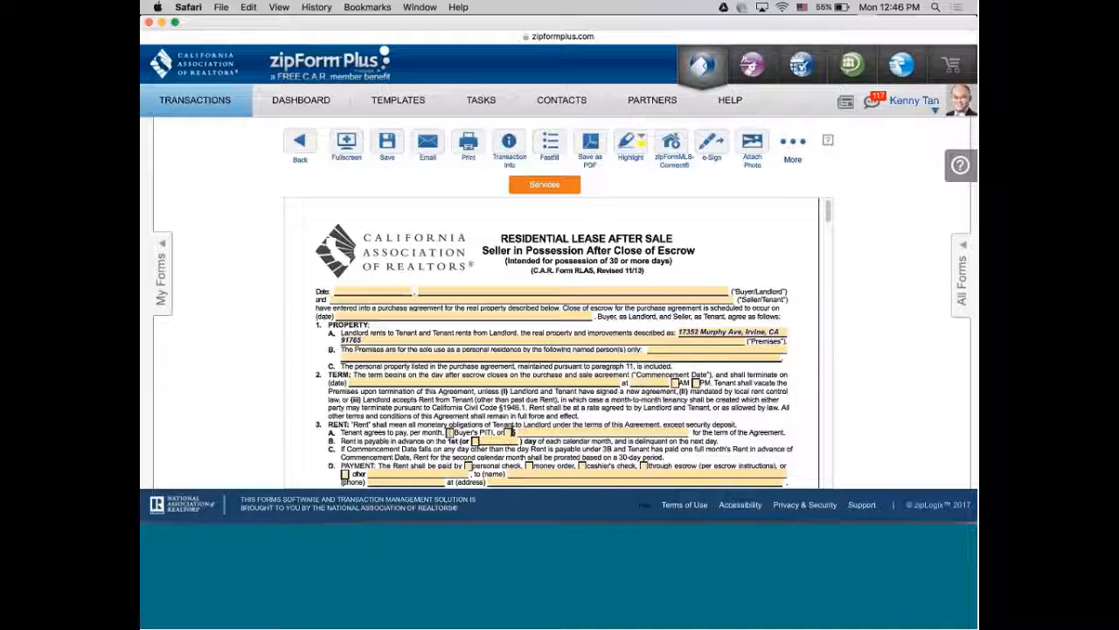
pyautogui.click(525, 432)
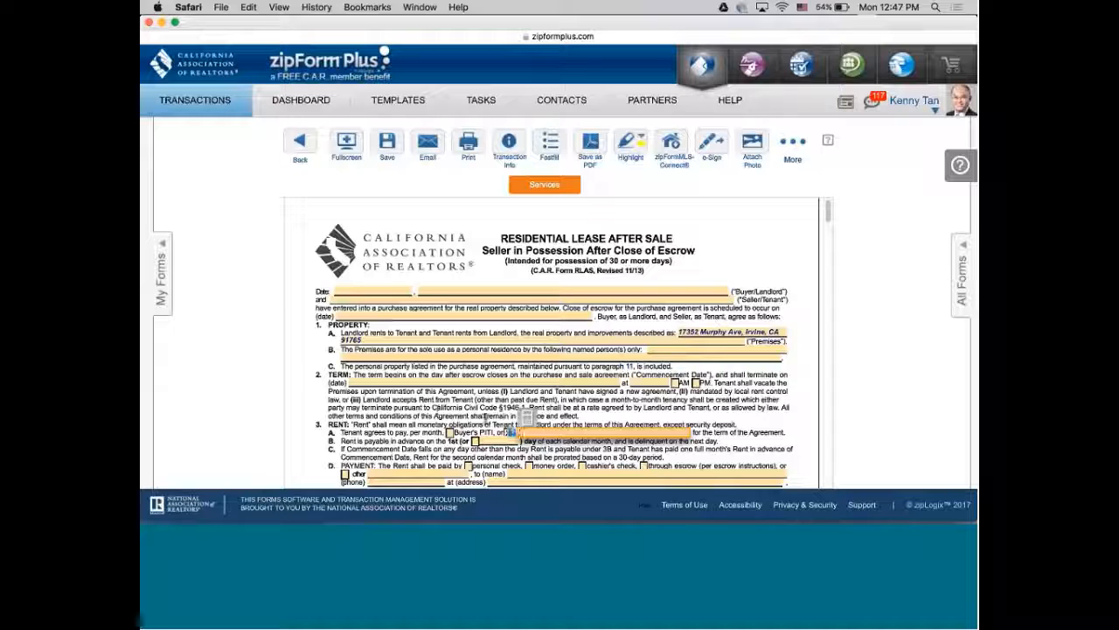
pyautogui.click(506, 439)
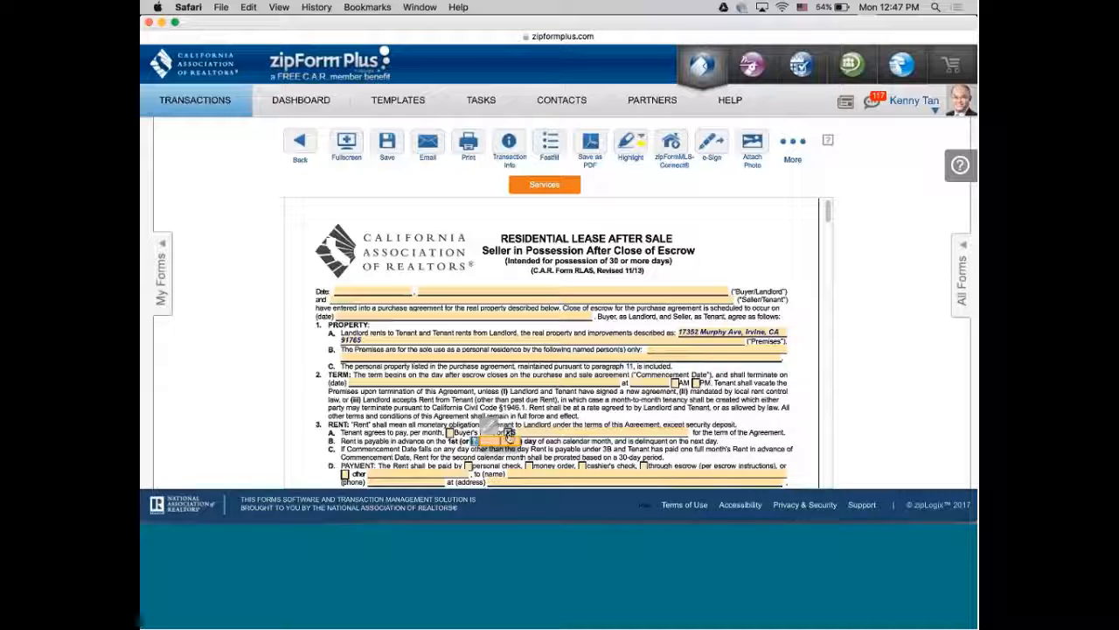
pyautogui.click(509, 434)
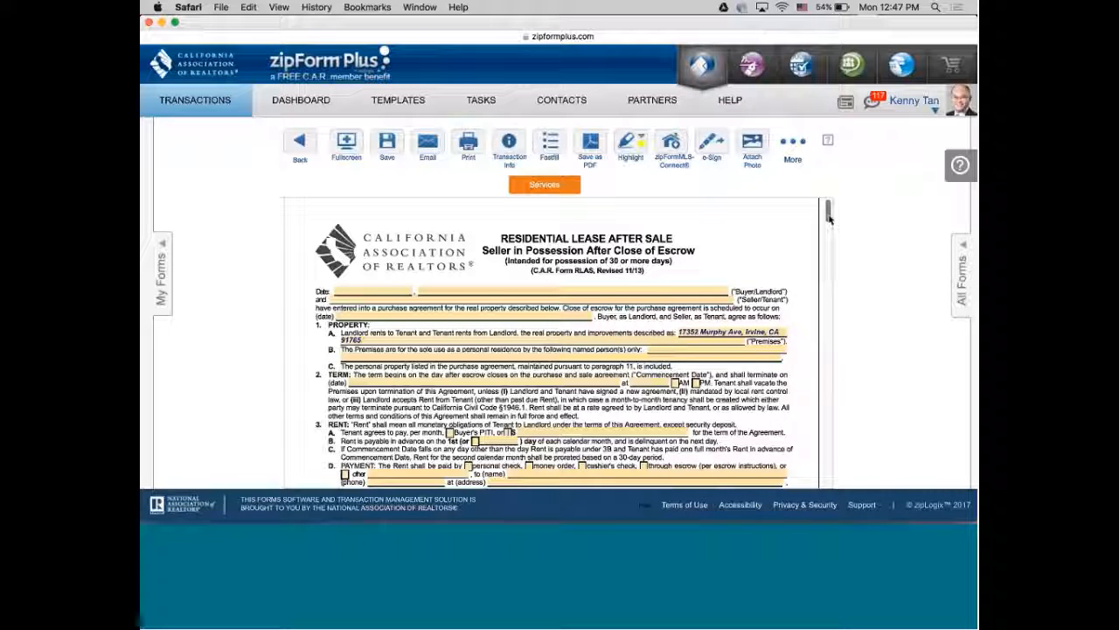
# Review the lease from rent payment and security deposit through rules, repairs and keys to the tenant's obligations upon vacating
pyautogui.moveTo(829, 208); pyautogui.dragTo(830, 226)
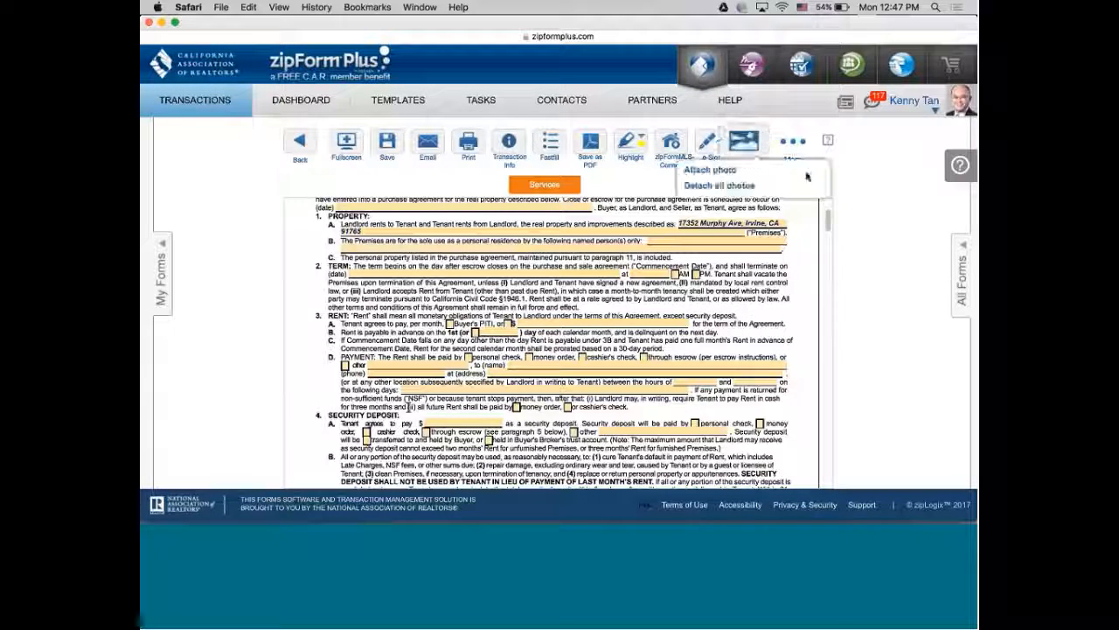
pyautogui.moveTo(828, 220); pyautogui.dragTo(835, 243)
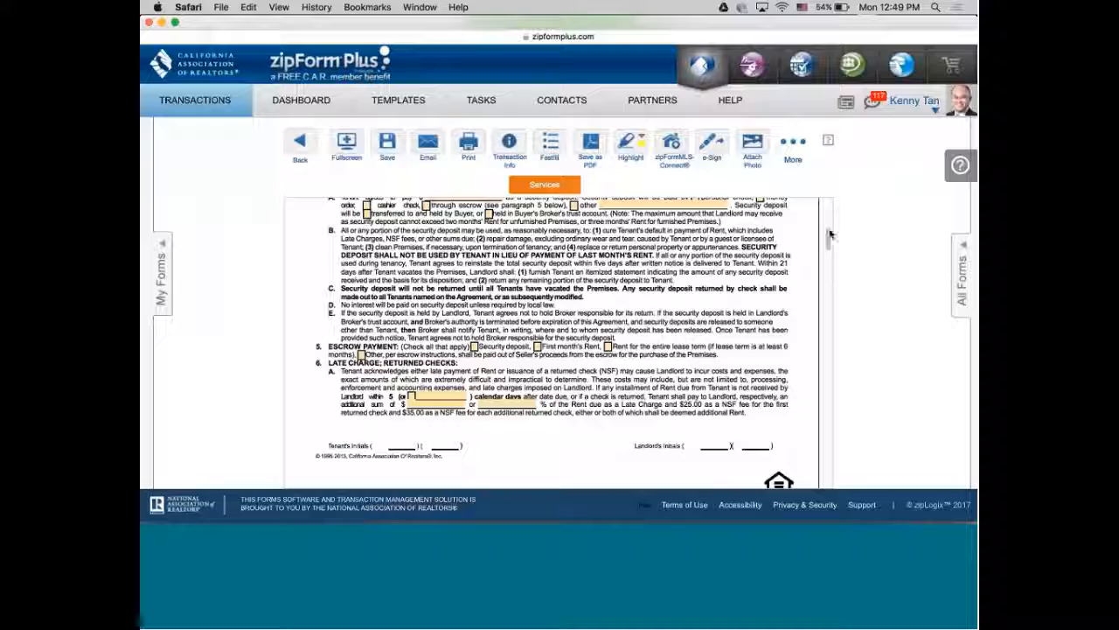
pyautogui.moveTo(831, 236); pyautogui.dragTo(835, 293)
pyautogui.scroll(-3, 835, 293)
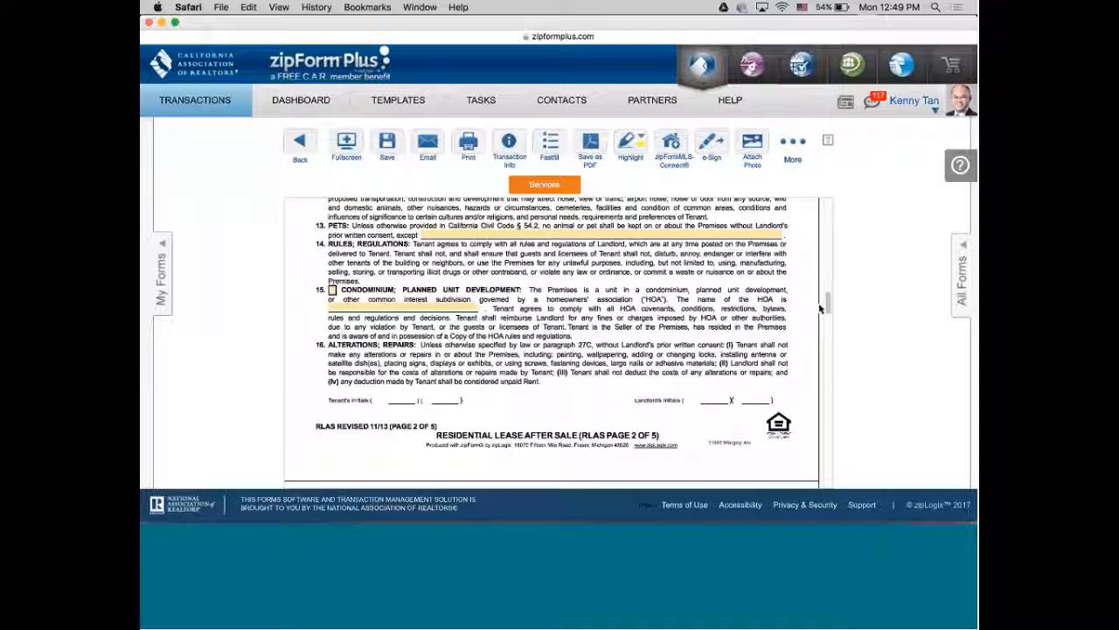
pyautogui.scroll(-1, 828, 308)
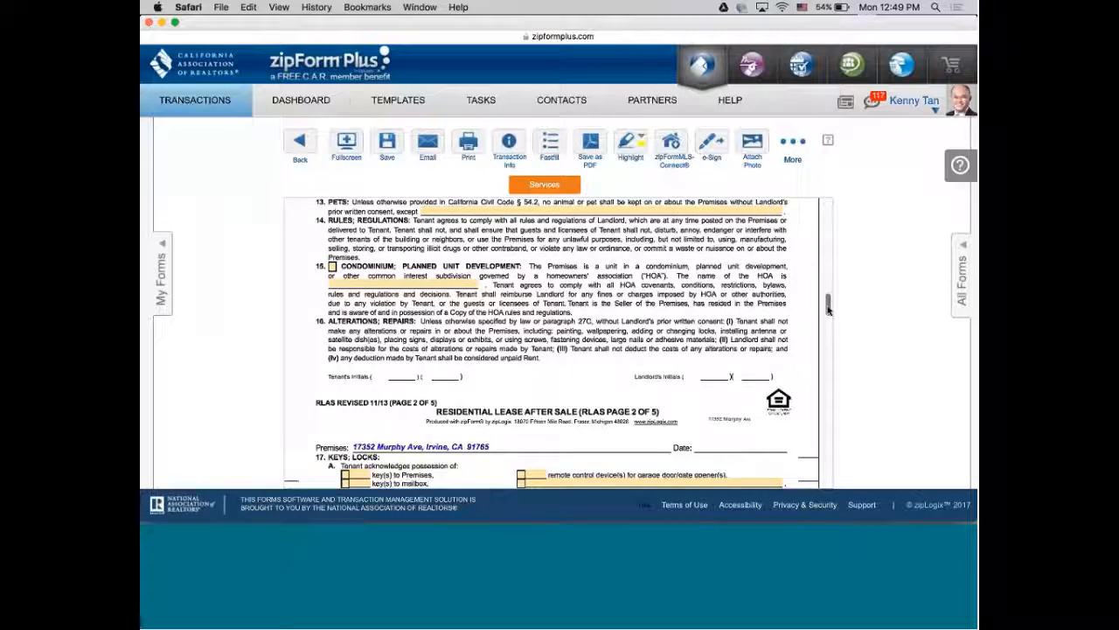
pyautogui.moveTo(828, 308); pyautogui.dragTo(813, 357)
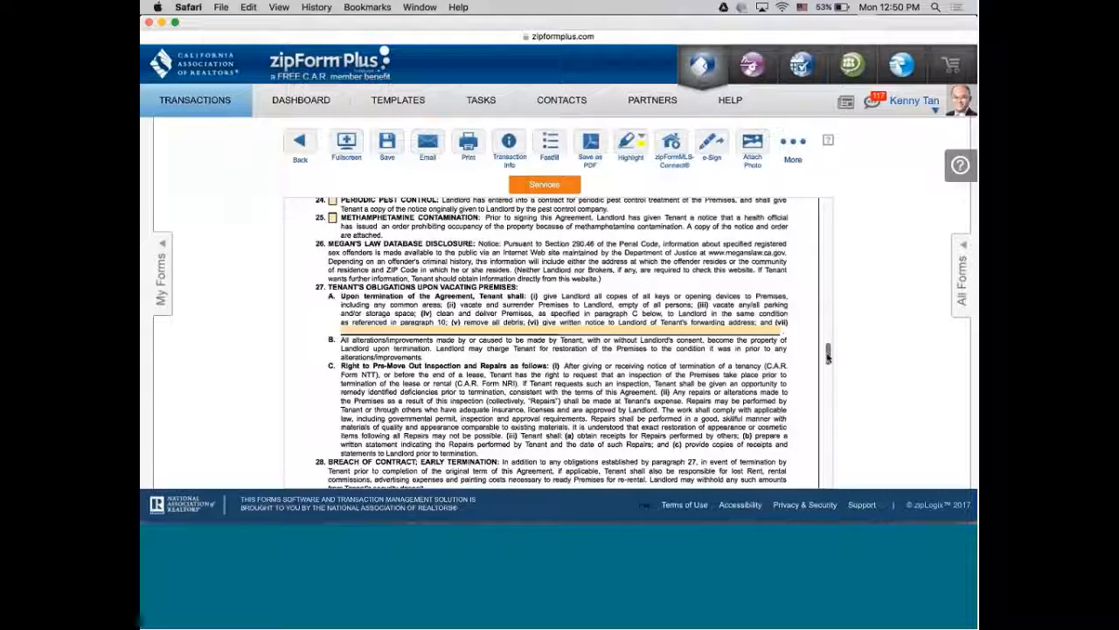
# Return to the lease's first page and check the termination date field in paragraph 2
pyautogui.moveTo(828, 353)
pyautogui.mouseDown()
pyautogui.moveTo(825, 461)
pyautogui.moveTo(821, 180)
pyautogui.mouseUp()
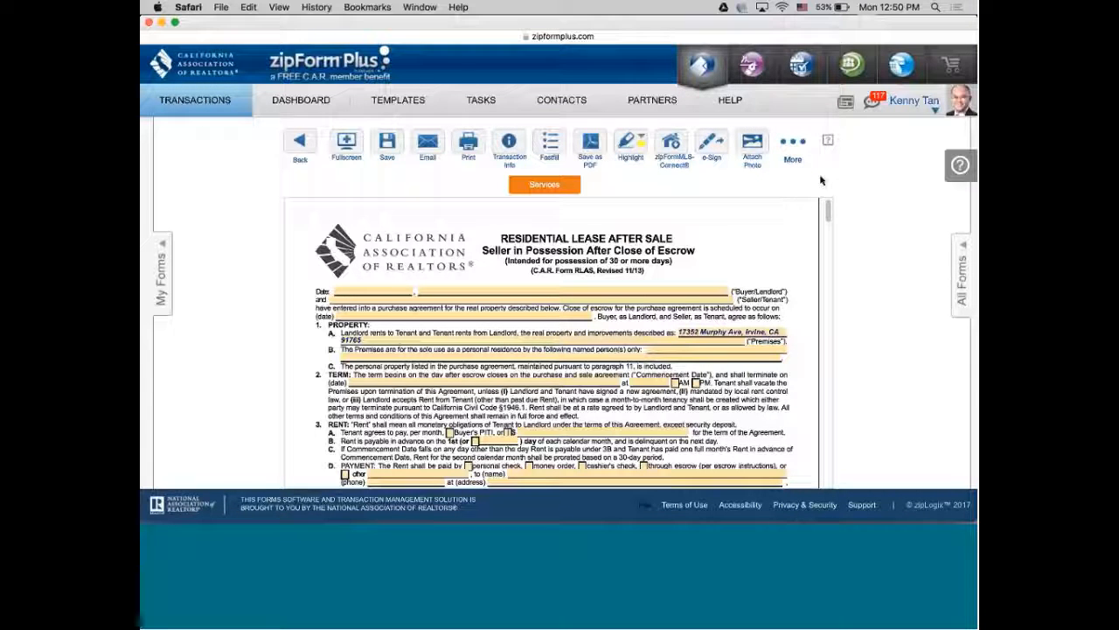
pyautogui.click(343, 382)
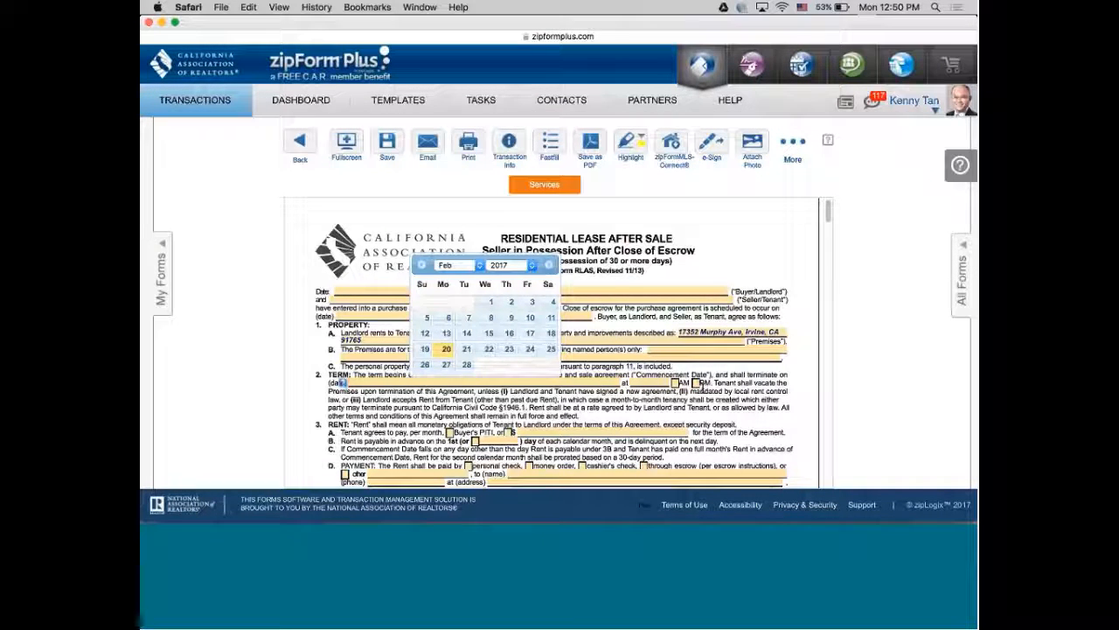
pyautogui.click(702, 386)
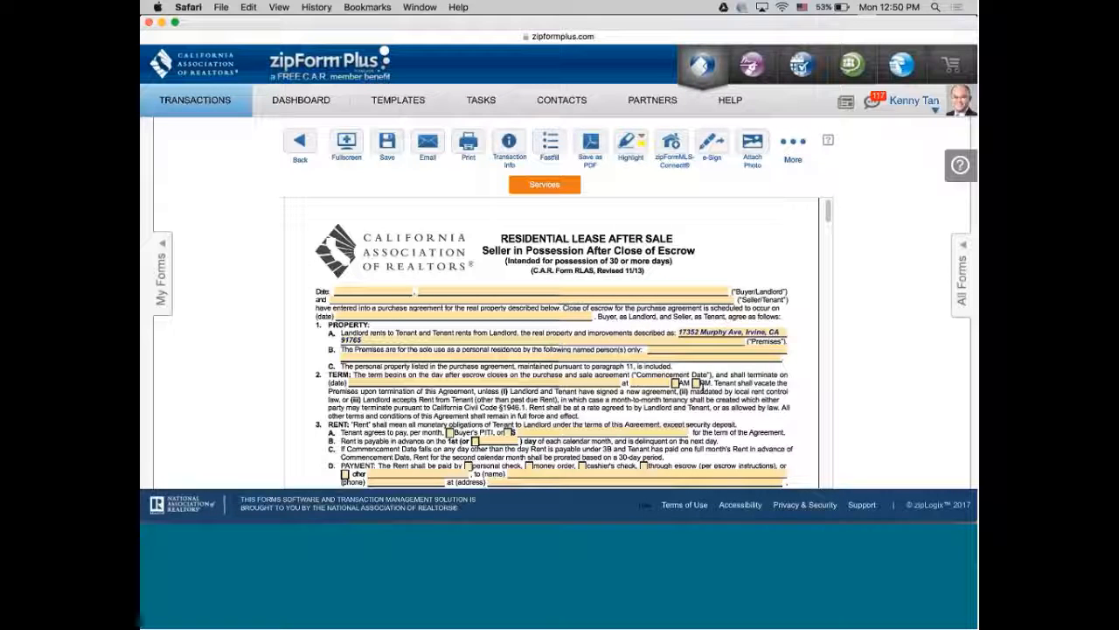